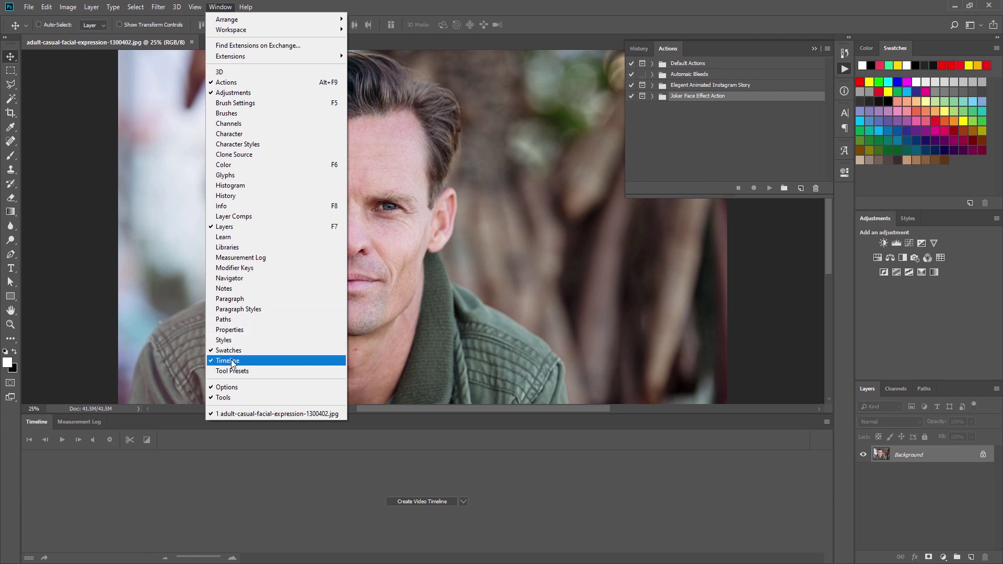
Step: Hide the Timeline, play the Preparation action from the Joker Face Effect Action set, and dismiss its message
click(228, 360)
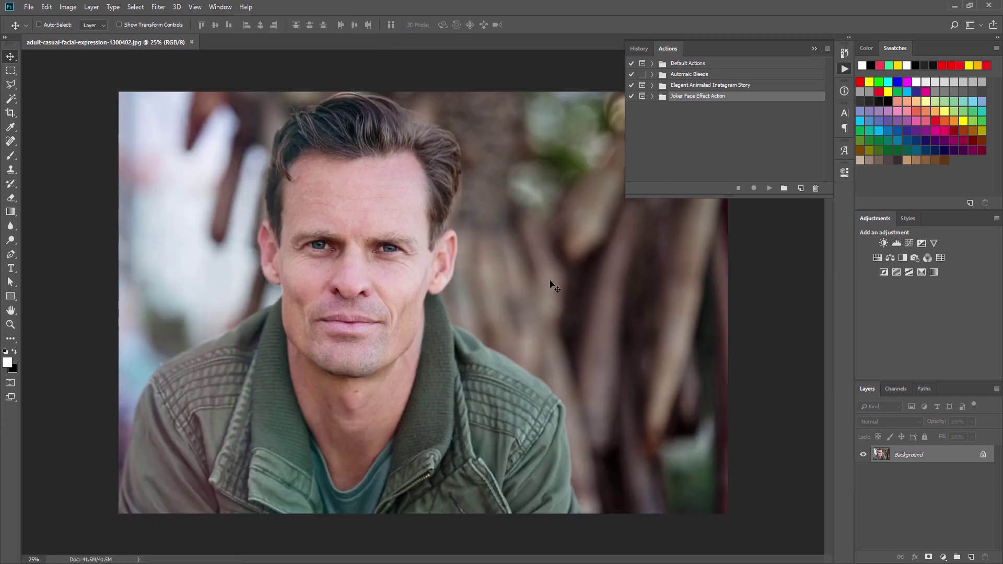
click(653, 96)
click(690, 108)
click(769, 188)
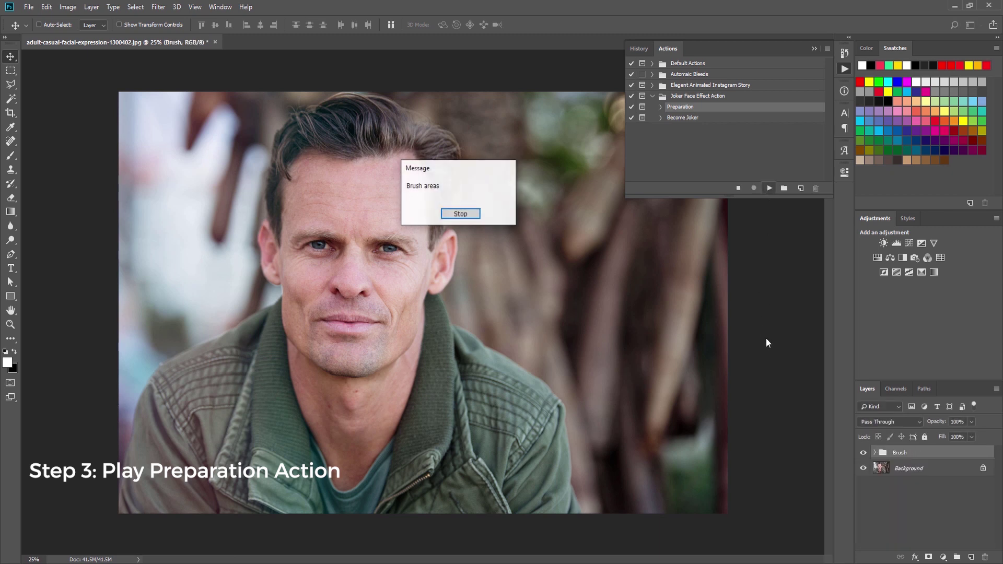
click(460, 214)
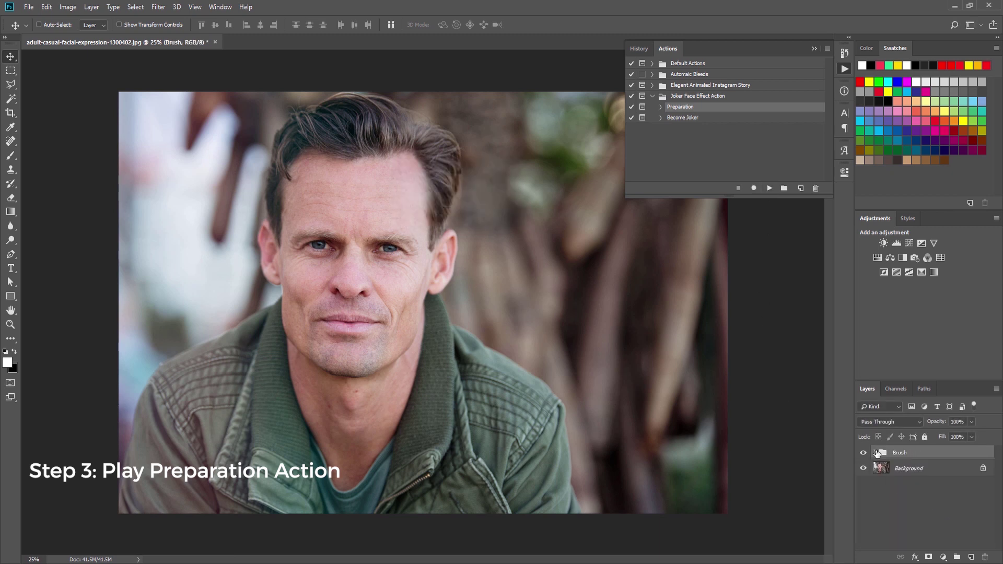
Step: Select the Face layer in the Brush group and set up the Brush tool with a 91 px size
click(945, 524)
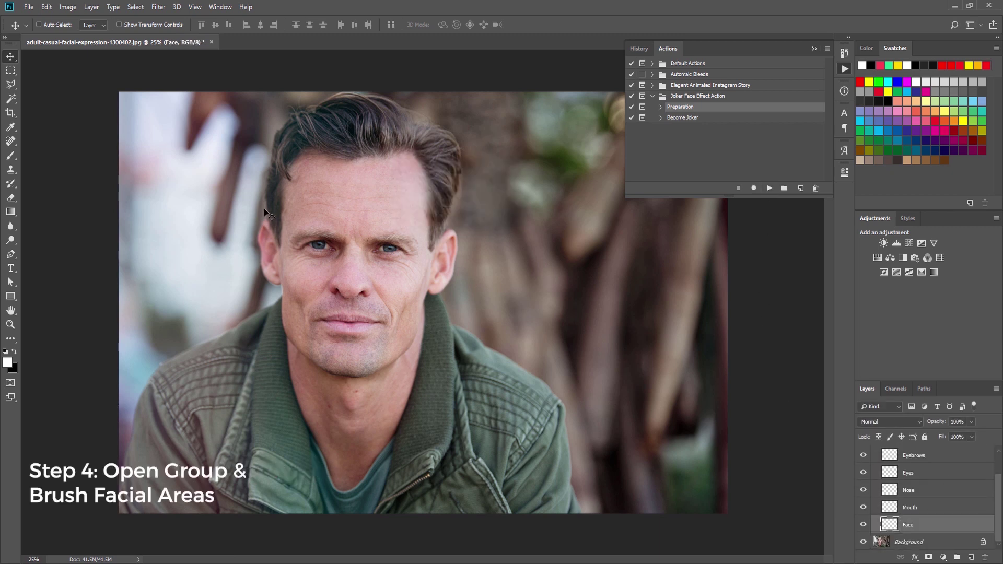
key(ctrl+plus)
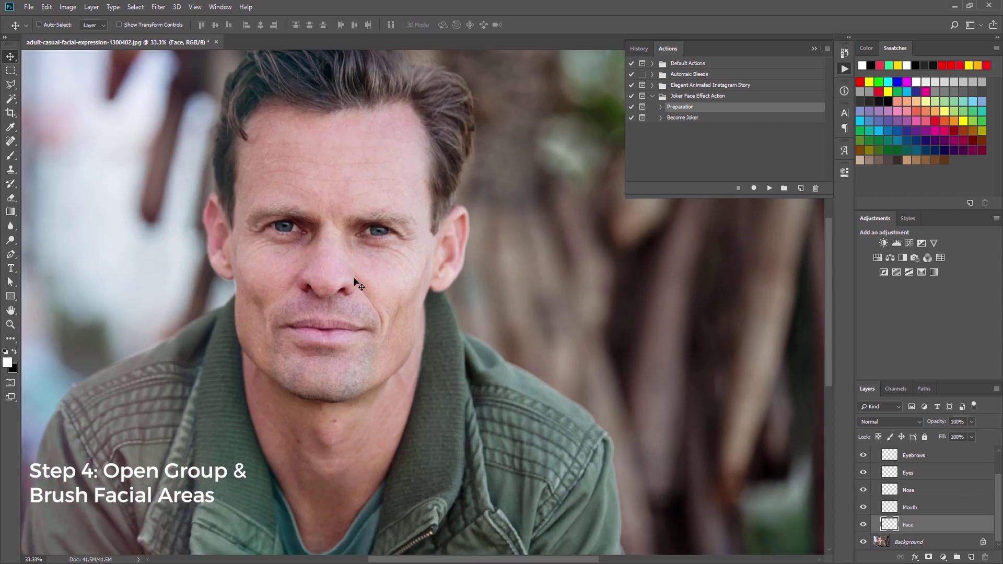
key(b)
right_click(299, 181)
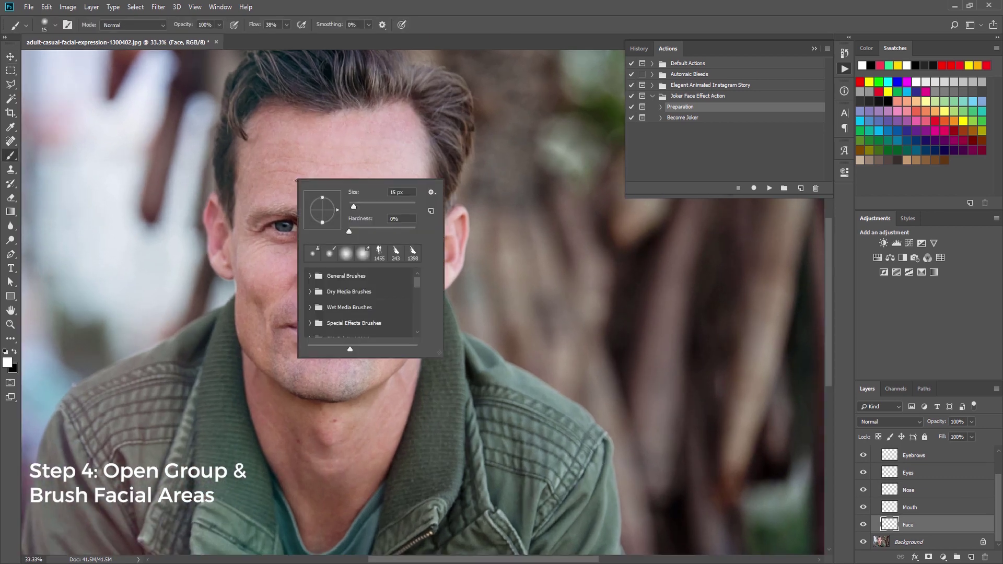
drag(378, 204, 381, 203)
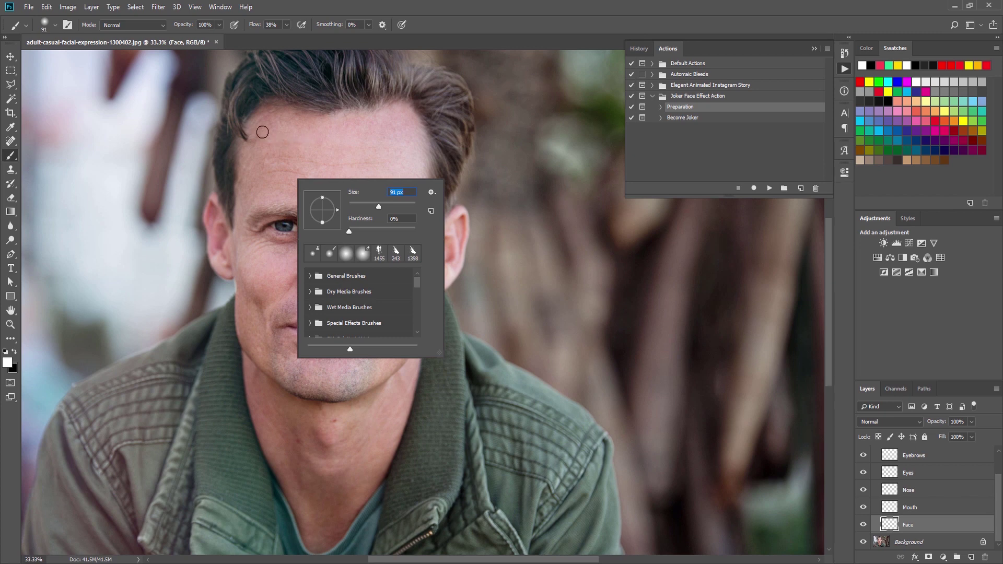
Step: Undo the white test stroke on the forehead and change the foreground color to red
drag(264, 115, 257, 129)
key(ctrl+z)
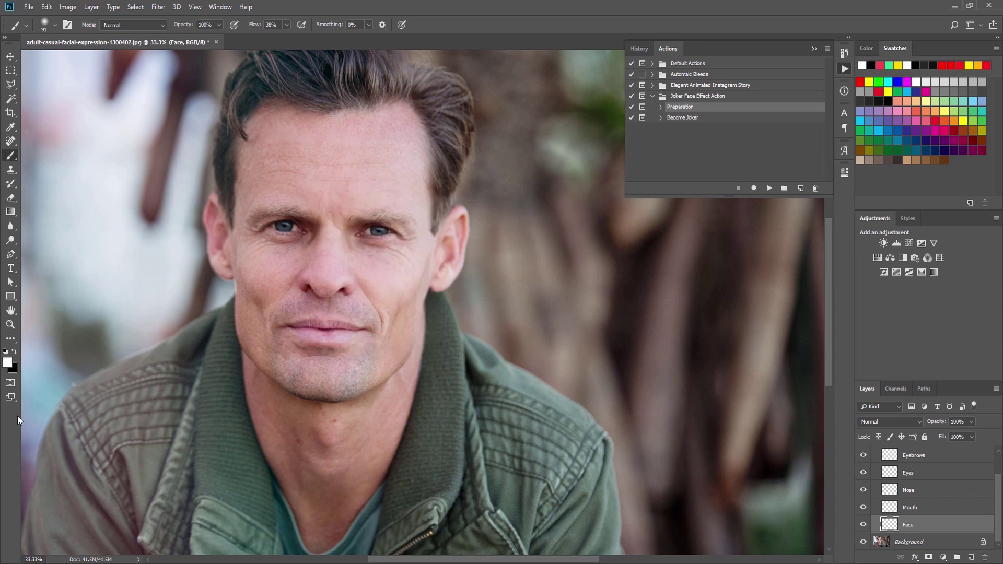
click(10, 365)
click(942, 65)
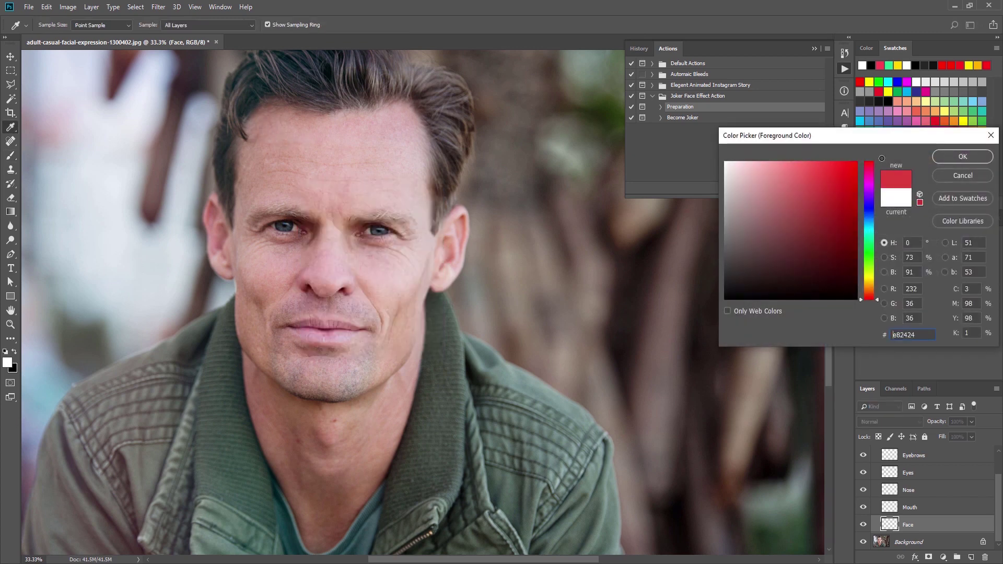
click(957, 155)
Step: Paint a red outline around the face on the Face layer, covering the ear on the image's right side
mouse_move(259, 122)
mouse_down()
mouse_move(304, 118)
mouse_move(411, 115)
mouse_move(428, 245)
mouse_move(438, 248)
mouse_move(461, 214)
mouse_move(456, 264)
mouse_move(439, 281)
mouse_move(454, 235)
mouse_up()
mouse_move(444, 282)
mouse_down()
mouse_move(406, 282)
mouse_move(405, 303)
mouse_up()
mouse_move(428, 267)
mouse_down()
mouse_move(389, 367)
mouse_move(325, 392)
mouse_move(334, 394)
mouse_move(290, 385)
mouse_move(247, 344)
mouse_move(242, 156)
mouse_up()
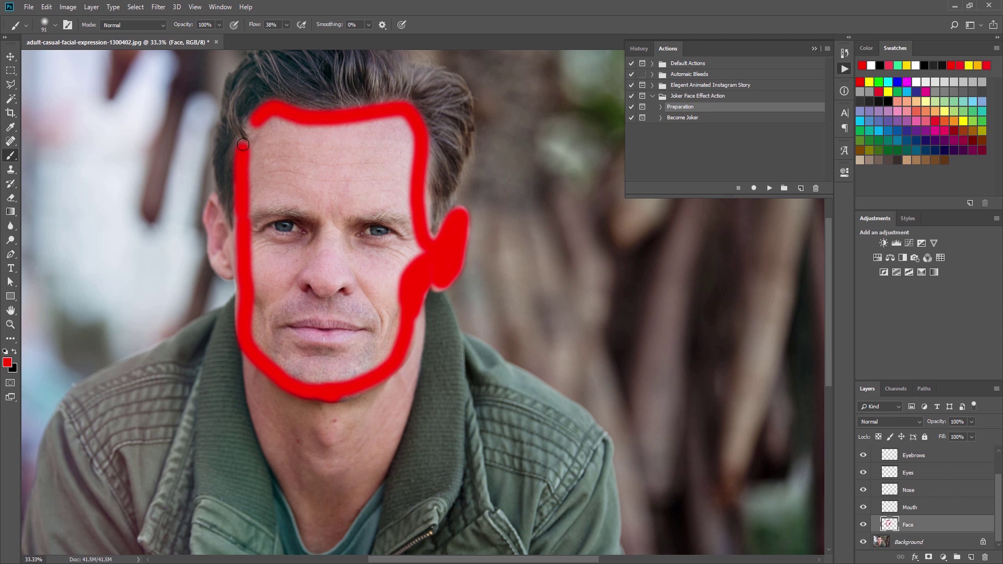
drag(255, 135, 252, 151)
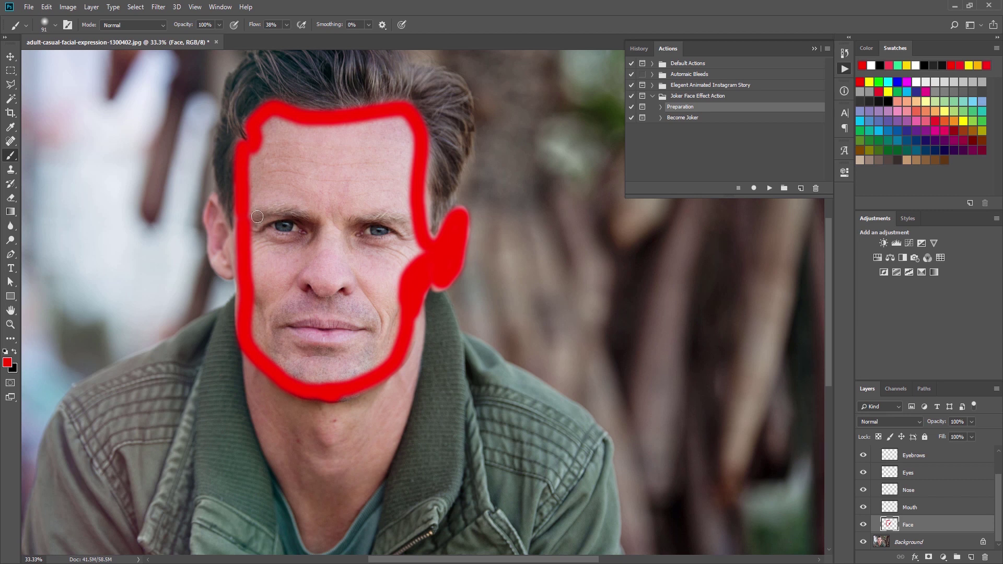
Step: Fill the forehead, brow area and upper cheeks with red, leaving both eyes unpainted
mouse_move(257, 216)
mouse_down()
mouse_move(294, 206)
mouse_move(337, 222)
mouse_move(385, 213)
mouse_move(412, 232)
mouse_move(403, 122)
mouse_move(305, 197)
mouse_move(378, 160)
mouse_move(365, 148)
mouse_move(382, 139)
mouse_move(340, 178)
mouse_move(282, 171)
mouse_move(263, 163)
mouse_move(262, 127)
mouse_move(281, 124)
mouse_move(321, 146)
mouse_move(393, 122)
mouse_move(369, 119)
mouse_move(395, 156)
mouse_move(381, 205)
mouse_move(400, 204)
mouse_move(385, 179)
mouse_move(333, 203)
mouse_move(345, 192)
mouse_move(346, 203)
mouse_move(259, 195)
mouse_move(249, 206)
mouse_move(261, 188)
mouse_move(255, 176)
mouse_move(349, 199)
mouse_up()
key(ctrl+z)
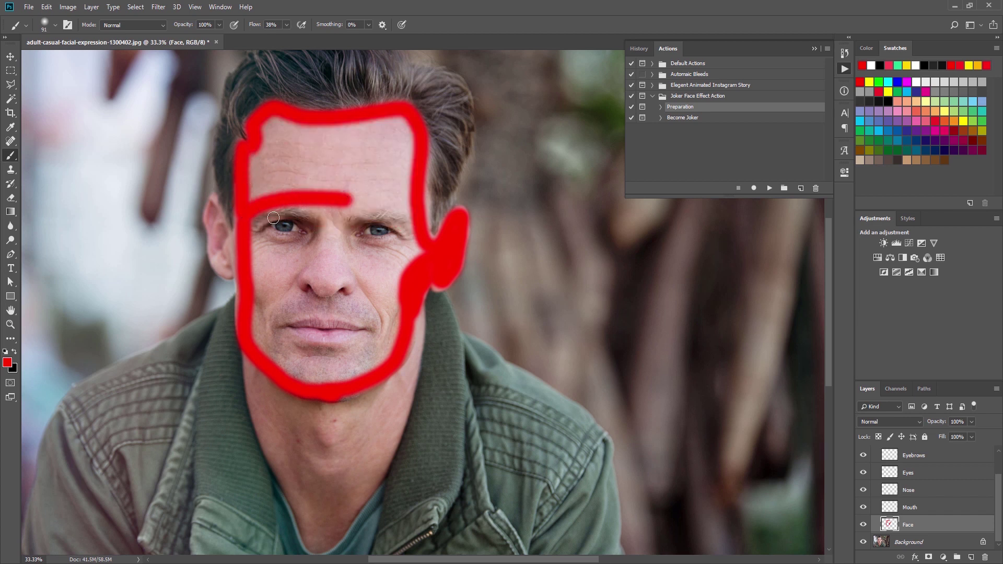
mouse_move(252, 219)
mouse_down()
mouse_move(331, 210)
mouse_move(412, 222)
mouse_move(413, 121)
mouse_move(408, 180)
mouse_move(402, 189)
mouse_move(406, 126)
mouse_move(393, 204)
mouse_move(399, 121)
mouse_move(382, 197)
mouse_move(382, 122)
mouse_move(381, 195)
mouse_move(390, 118)
mouse_move(373, 195)
mouse_move(390, 201)
mouse_move(361, 194)
mouse_move(376, 182)
mouse_move(391, 139)
mouse_move(278, 168)
mouse_move(340, 151)
mouse_move(360, 131)
mouse_move(270, 122)
mouse_move(259, 166)
mouse_move(279, 167)
mouse_move(248, 190)
mouse_move(277, 183)
mouse_move(328, 245)
mouse_move(359, 211)
mouse_move(325, 248)
mouse_move(336, 224)
mouse_move(280, 247)
mouse_move(257, 237)
mouse_move(255, 250)
mouse_move(268, 234)
mouse_up()
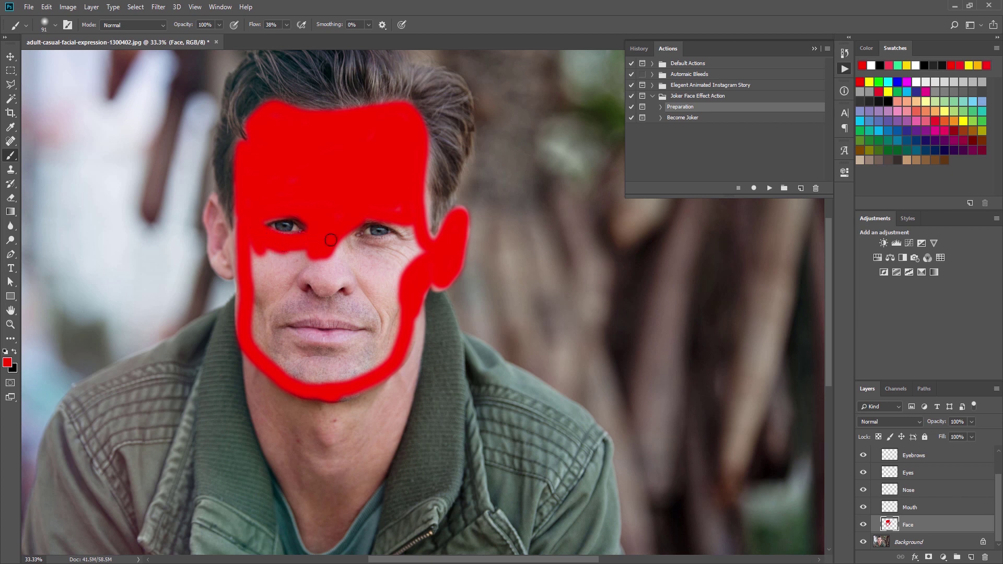
mouse_move(350, 230)
mouse_down()
mouse_move(403, 241)
mouse_move(385, 216)
mouse_move(406, 229)
mouse_move(403, 204)
mouse_move(415, 261)
mouse_move(411, 244)
mouse_move(388, 282)
mouse_move(372, 275)
mouse_move(424, 268)
mouse_move(422, 277)
mouse_move(449, 255)
mouse_move(400, 307)
mouse_move(370, 370)
mouse_move(334, 386)
mouse_move(276, 369)
mouse_move(251, 309)
mouse_move(255, 245)
mouse_move(270, 342)
mouse_move(256, 270)
mouse_move(323, 260)
mouse_move(269, 257)
mouse_move(364, 255)
mouse_move(322, 252)
mouse_move(312, 255)
mouse_move(363, 265)
mouse_move(377, 254)
mouse_move(384, 277)
mouse_move(373, 295)
mouse_move(355, 283)
mouse_move(355, 293)
mouse_move(339, 269)
mouse_move(320, 273)
mouse_move(398, 283)
mouse_up()
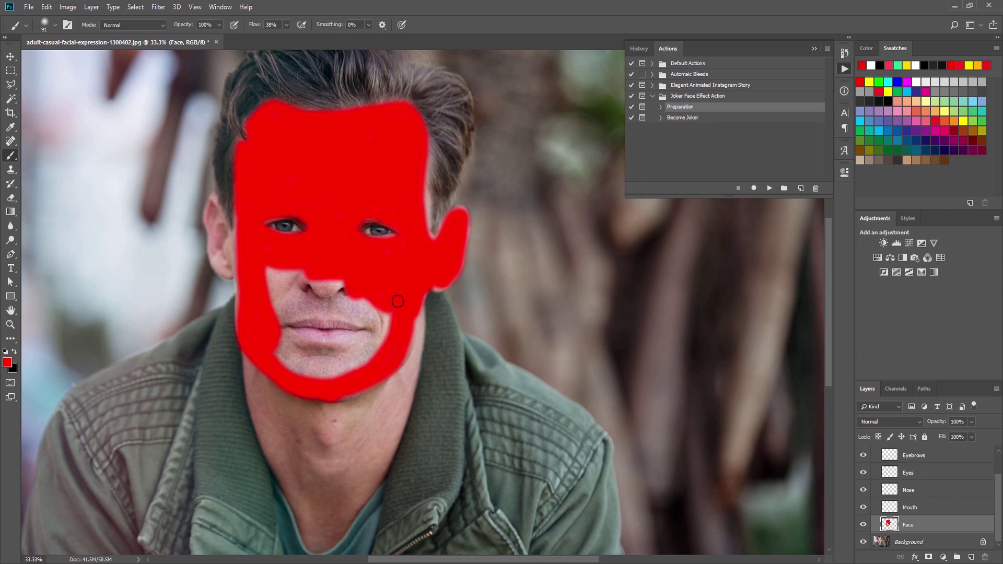
Step: Paint the nose and the area just below it with a smaller brush, leaving the nostrils clear, and refine around the eyes
scroll(399, 298, up, 4)
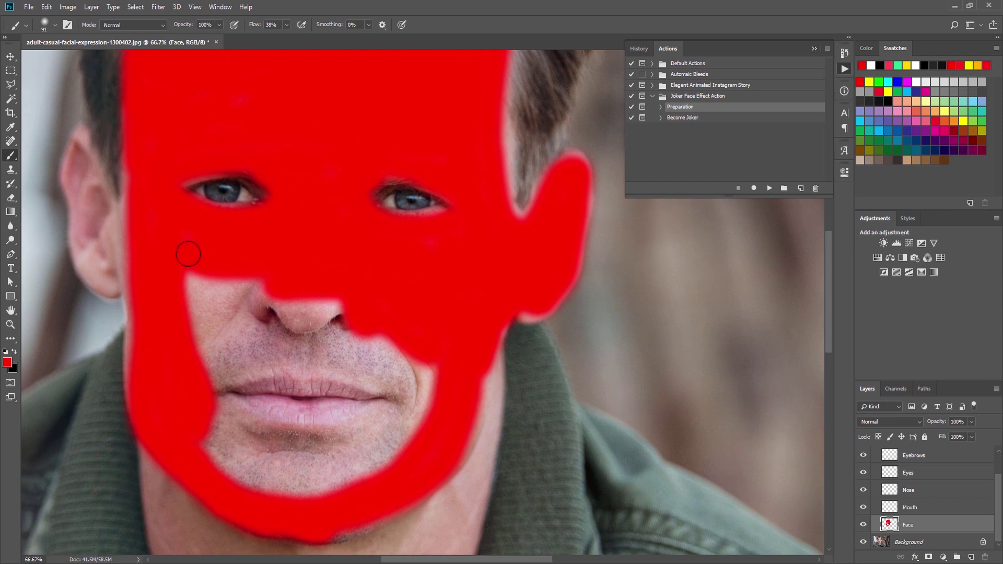
mouse_move(188, 261)
mouse_down()
mouse_move(185, 312)
mouse_move(265, 274)
mouse_move(205, 301)
mouse_move(208, 311)
mouse_move(267, 279)
mouse_move(250, 306)
mouse_move(312, 309)
mouse_move(261, 310)
mouse_move(265, 299)
mouse_move(294, 326)
mouse_move(312, 326)
mouse_move(342, 304)
mouse_move(306, 300)
mouse_move(341, 302)
mouse_up()
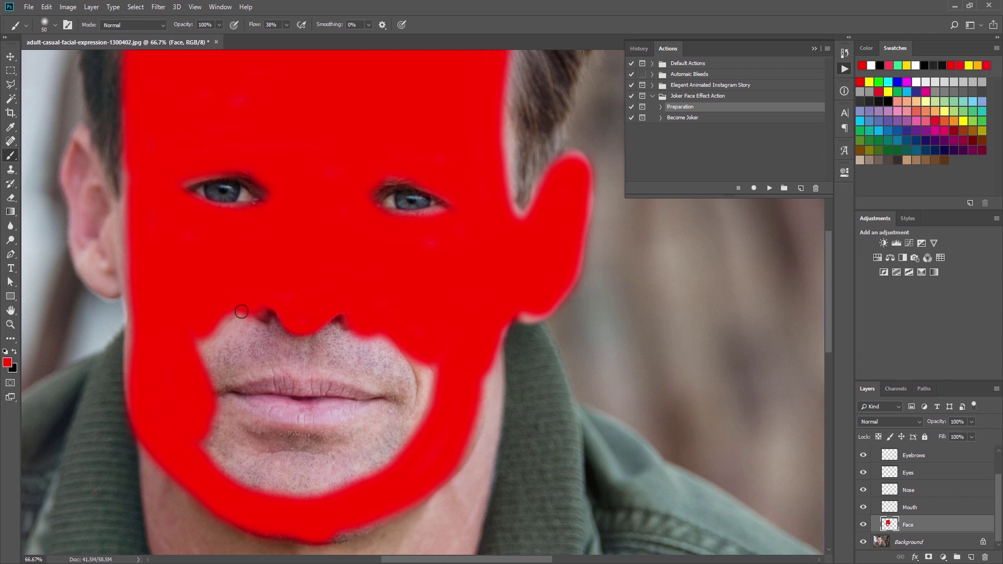
right_click(281, 346)
drag(349, 367, 347, 365)
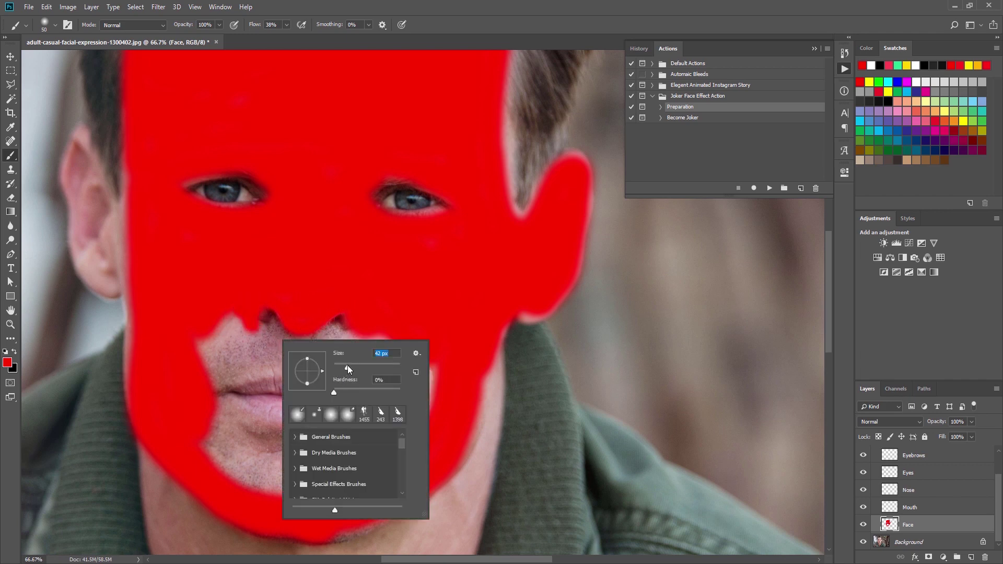
mouse_move(228, 336)
mouse_down()
mouse_move(272, 342)
mouse_move(235, 312)
mouse_move(246, 331)
mouse_move(286, 335)
mouse_move(291, 325)
mouse_move(253, 326)
mouse_move(285, 345)
mouse_move(325, 328)
mouse_move(353, 333)
mouse_up()
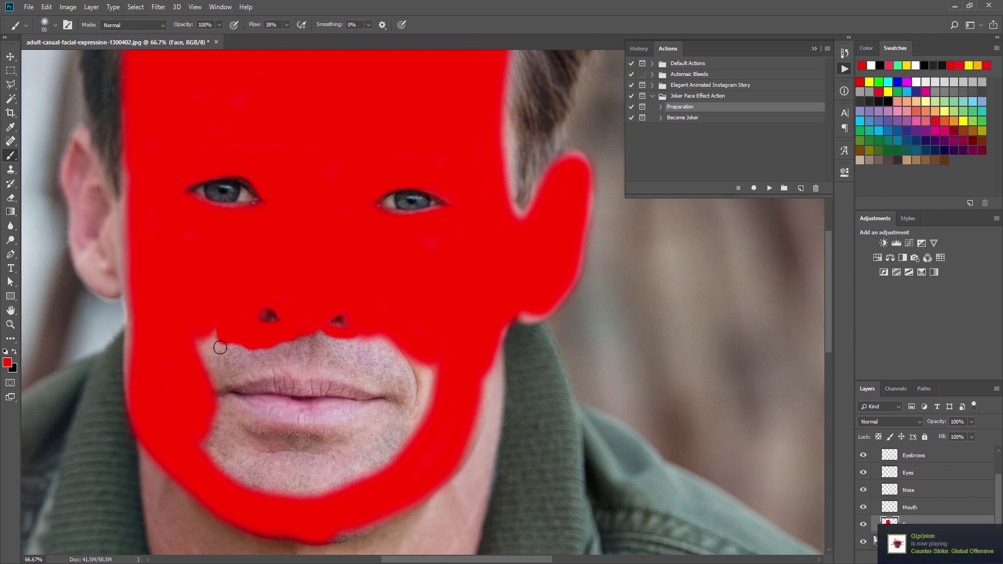
Step: Enlarge the brush to 70 px and fill the mouth, upper lip and chin areas with red
key(])
key(])
mouse_move(220, 347)
mouse_down()
mouse_move(196, 403)
mouse_move(236, 335)
mouse_move(206, 443)
mouse_move(197, 436)
mouse_move(237, 478)
mouse_move(223, 469)
mouse_move(294, 493)
mouse_move(266, 493)
mouse_move(276, 497)
mouse_move(366, 477)
mouse_move(420, 428)
mouse_move(403, 430)
mouse_move(392, 388)
mouse_move(399, 392)
mouse_move(372, 404)
mouse_move(388, 407)
mouse_move(296, 442)
mouse_move(284, 429)
mouse_move(285, 397)
mouse_move(246, 390)
mouse_move(259, 395)
mouse_move(265, 362)
mouse_move(230, 358)
mouse_up()
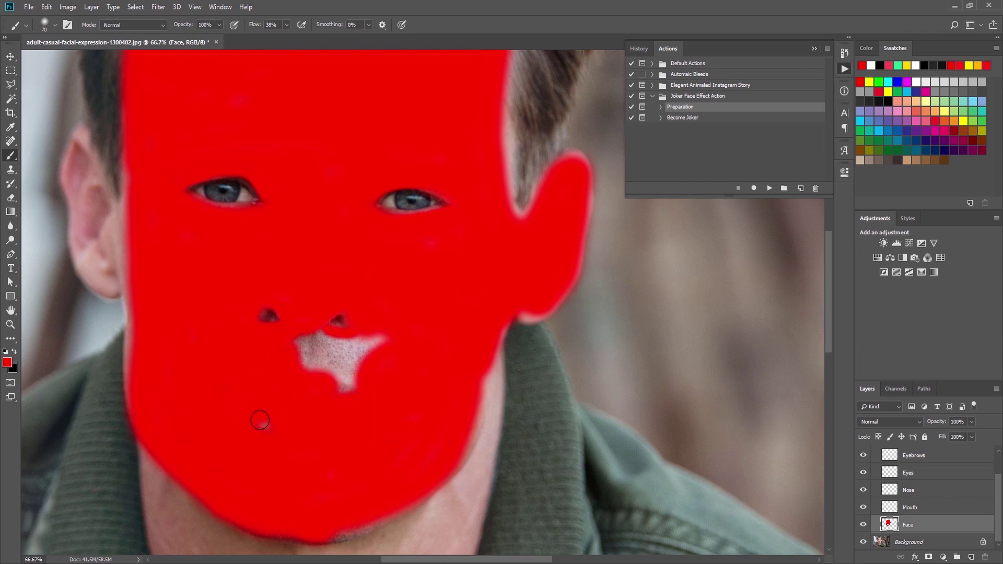
mouse_move(259, 420)
mouse_down()
mouse_move(264, 397)
mouse_move(324, 383)
mouse_move(344, 364)
mouse_move(306, 338)
mouse_move(380, 339)
mouse_move(353, 374)
mouse_up()
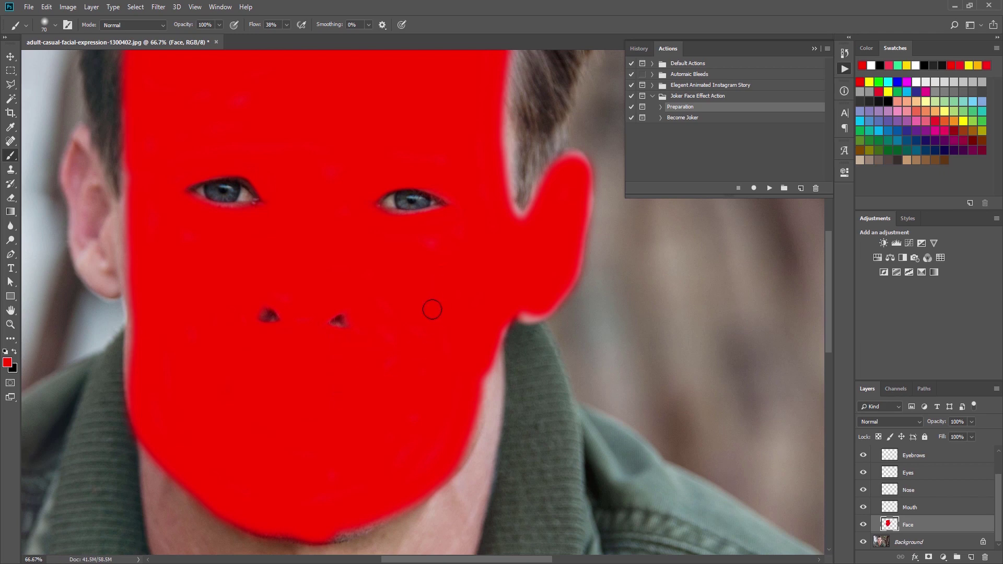
Step: Paint over the remaining ear and touch up the chin edge to complete the Face layer's coverage
mouse_move(140, 196)
mouse_down()
mouse_move(129, 238)
mouse_move(139, 402)
mouse_move(143, 294)
mouse_move(133, 259)
mouse_move(115, 285)
mouse_move(91, 277)
mouse_move(68, 178)
mouse_move(79, 137)
mouse_move(109, 202)
mouse_move(109, 269)
mouse_move(90, 171)
mouse_move(94, 264)
mouse_up()
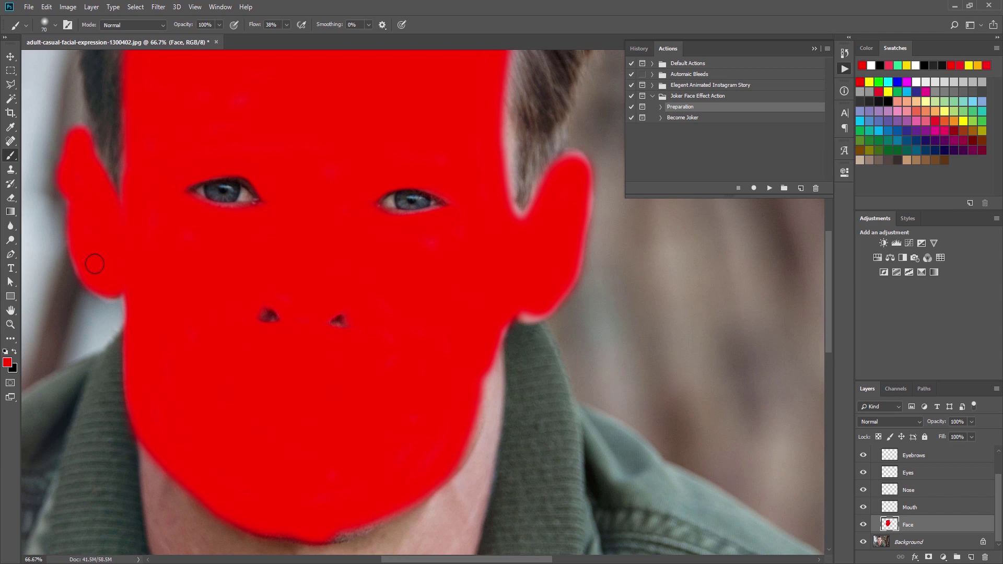
key(ctrl+minus)
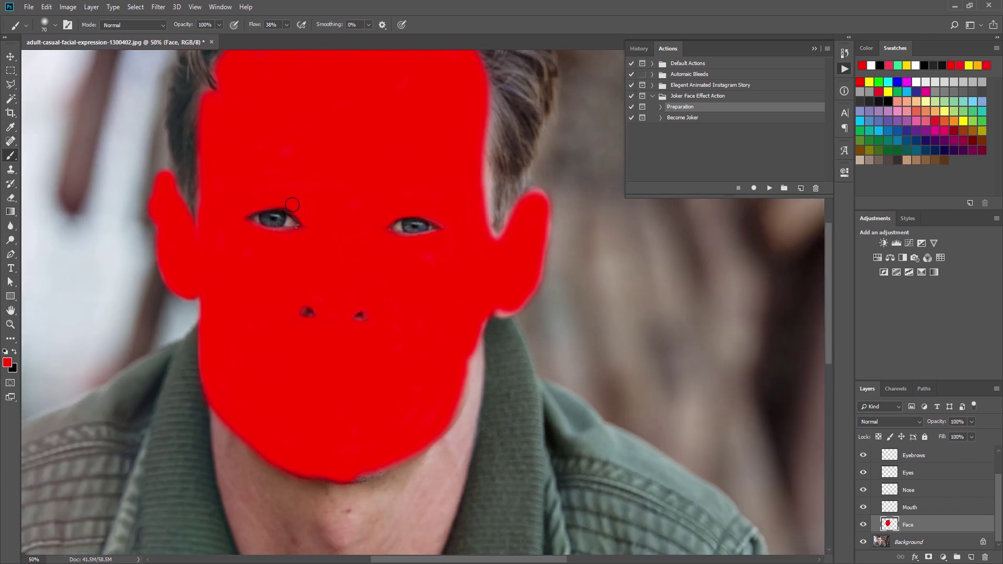
key(ctrl+minus)
key(ctrl+minus)
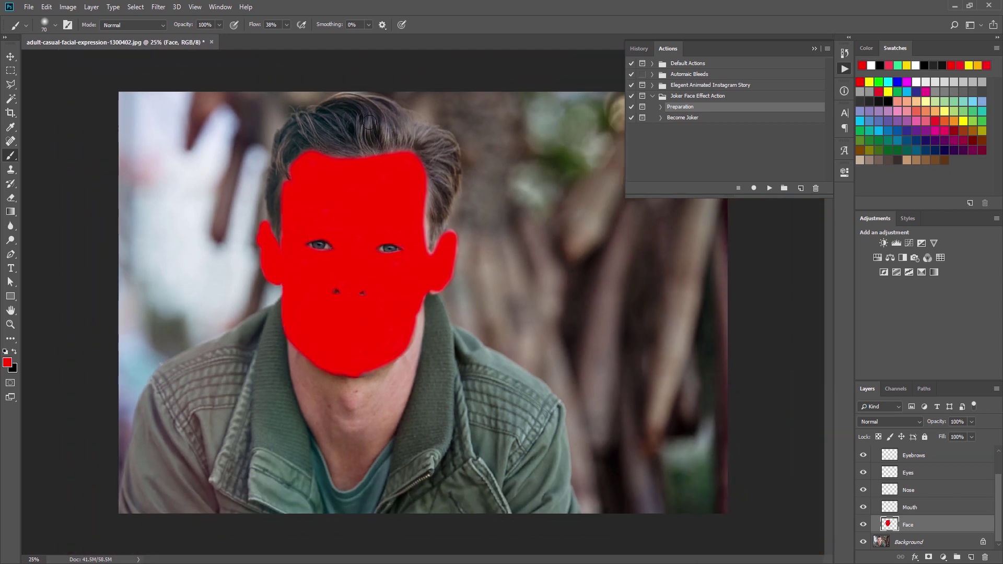
key(ctrl+plus)
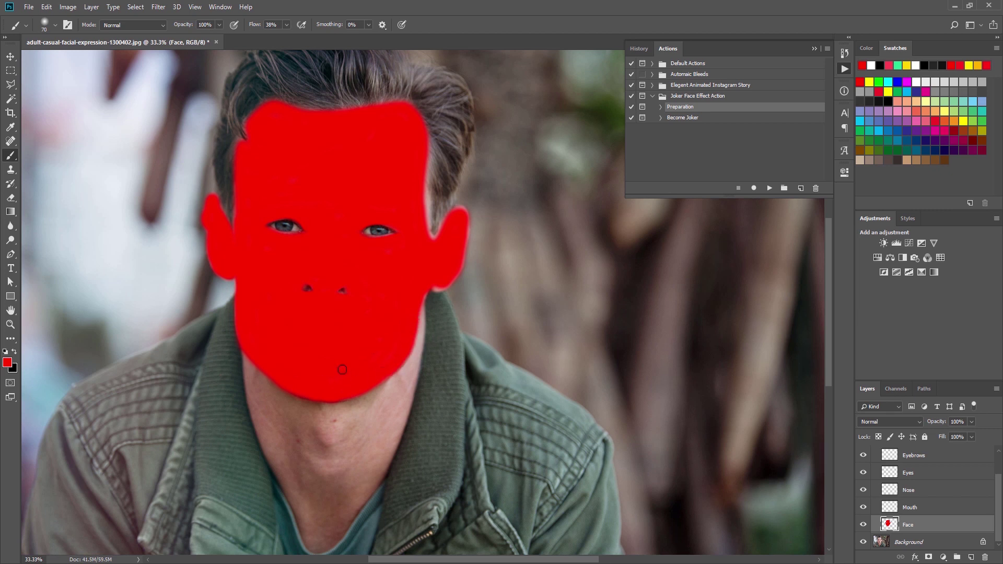
key(ctrl+minus)
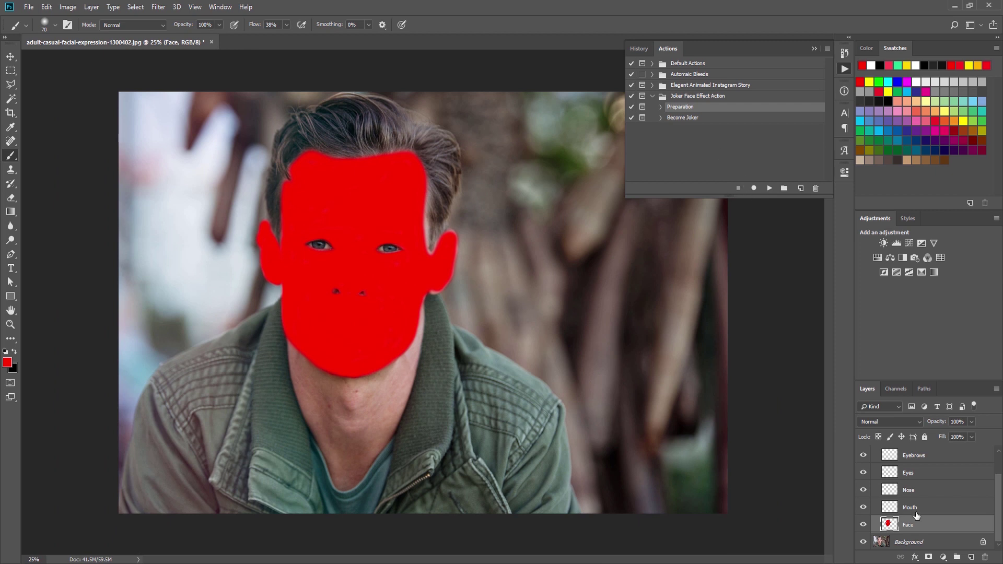
Step: Hide the Face layer and paint red over the lips on the Mouth layer, with the corners extended upward into a smile
click(914, 512)
click(863, 524)
key(ctrl+plus)
key(ctrl+plus)
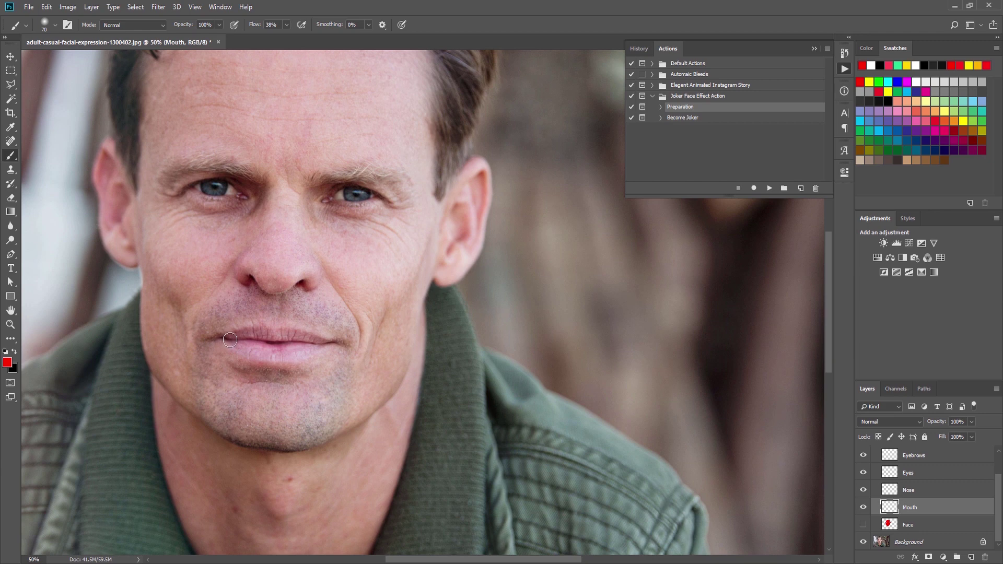
drag(230, 340, 261, 338)
key(ctrl+z)
mouse_move(186, 320)
mouse_down()
mouse_move(224, 340)
mouse_move(310, 341)
mouse_up()
drag(335, 343, 365, 326)
mouse_move(197, 334)
mouse_down()
mouse_move(243, 374)
mouse_move(305, 375)
mouse_move(372, 325)
mouse_move(299, 366)
mouse_move(325, 352)
mouse_move(296, 366)
mouse_move(284, 344)
mouse_move(261, 368)
mouse_move(273, 345)
mouse_move(257, 336)
mouse_move(222, 345)
mouse_move(264, 369)
mouse_up()
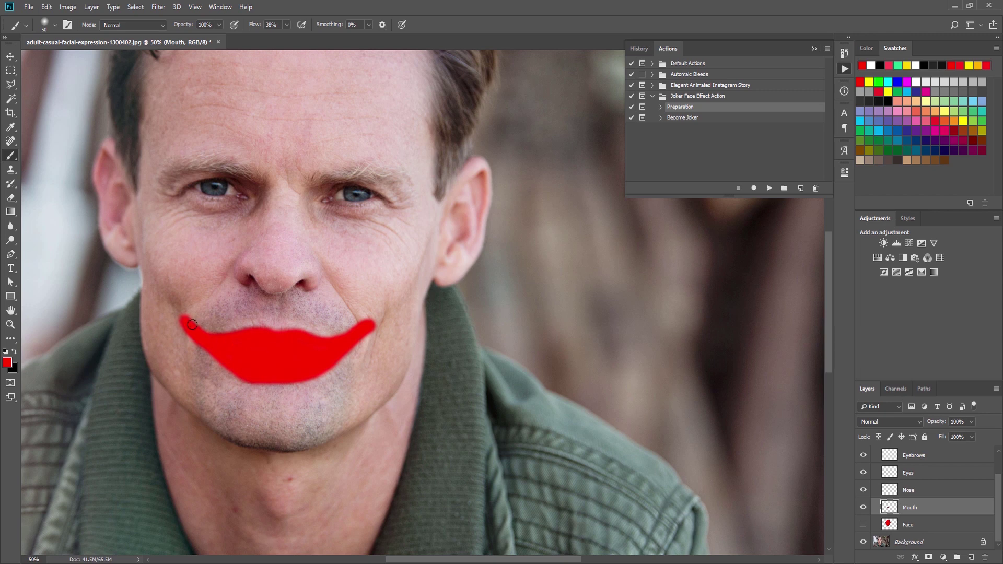
Step: Lengthen the smile's corners, extend the red below the lower lip toward the chin, and hide the Mouth layer
mouse_move(192, 324)
mouse_down()
mouse_move(357, 331)
mouse_move(278, 336)
mouse_move(181, 322)
mouse_move(173, 310)
mouse_move(200, 336)
mouse_up()
mouse_move(362, 334)
mouse_down()
mouse_move(385, 315)
mouse_move(332, 347)
mouse_up()
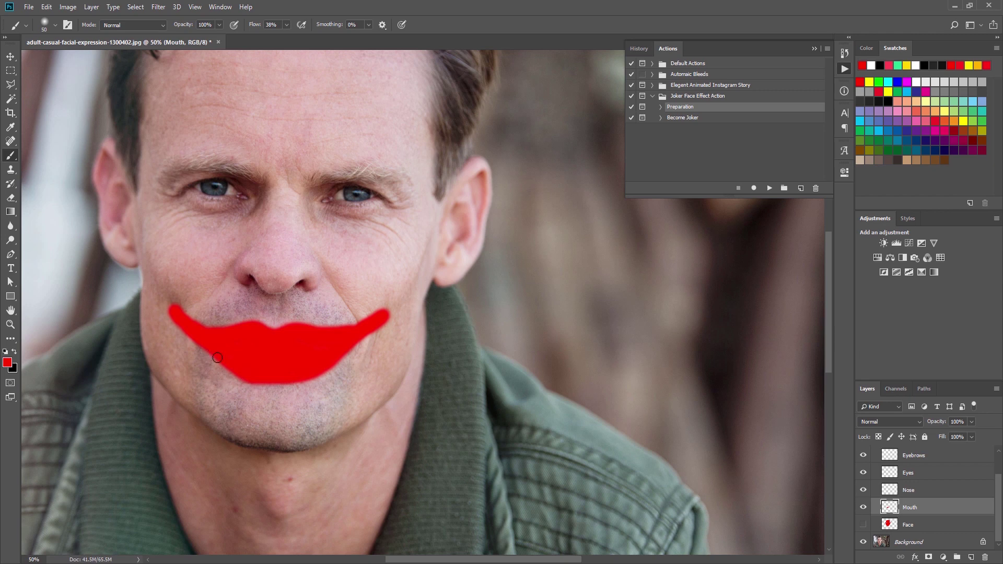
mouse_move(218, 357)
mouse_down()
mouse_move(213, 372)
mouse_move(240, 396)
mouse_move(293, 403)
mouse_move(340, 351)
mouse_move(308, 395)
mouse_move(245, 389)
mouse_move(229, 374)
mouse_move(311, 380)
mouse_move(220, 356)
mouse_move(286, 389)
mouse_move(250, 384)
mouse_move(329, 396)
mouse_move(358, 344)
mouse_move(332, 382)
mouse_move(292, 400)
mouse_move(308, 401)
mouse_move(360, 345)
mouse_move(330, 390)
mouse_move(273, 399)
mouse_move(228, 388)
mouse_move(365, 345)
mouse_move(353, 376)
mouse_move(289, 393)
mouse_move(371, 336)
mouse_move(223, 358)
mouse_up()
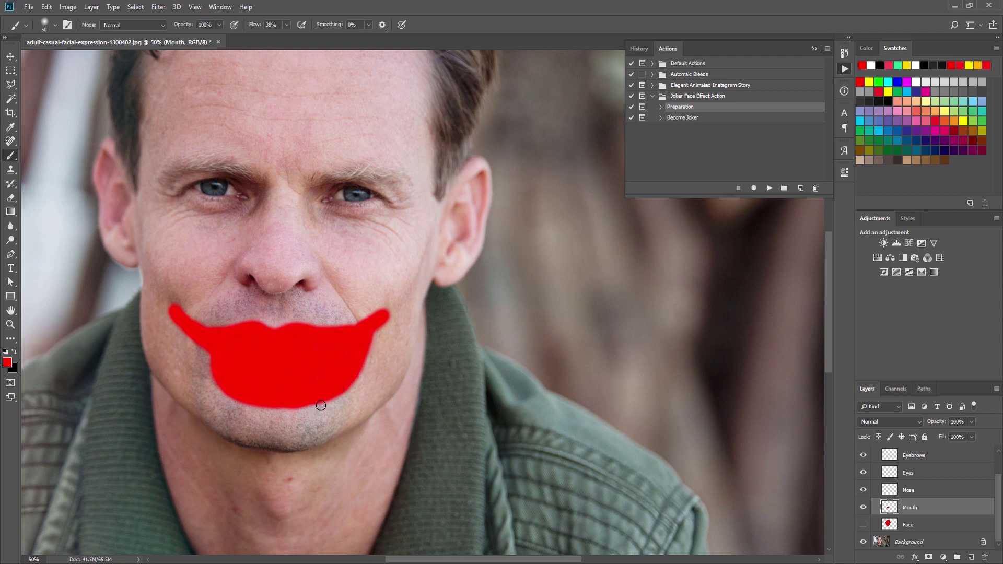
click(863, 507)
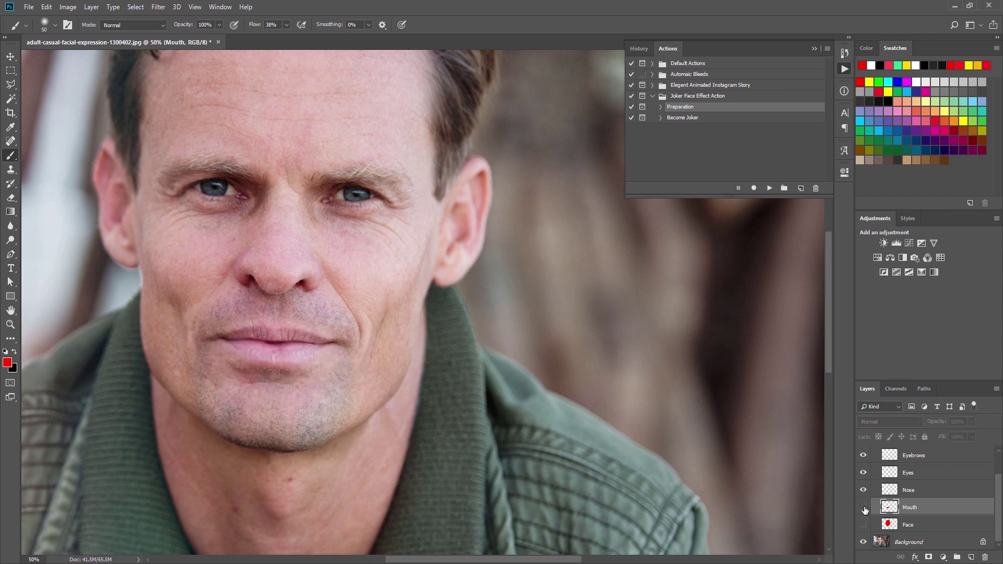
Step: Paint the tip of the nose red on the Nose layer and hide that layer
click(910, 494)
mouse_move(282, 291)
mouse_down()
mouse_move(257, 270)
mouse_move(244, 283)
mouse_move(243, 263)
mouse_move(299, 260)
mouse_move(317, 286)
mouse_move(304, 273)
mouse_move(284, 283)
mouse_move(301, 267)
mouse_move(278, 272)
mouse_move(256, 267)
mouse_up()
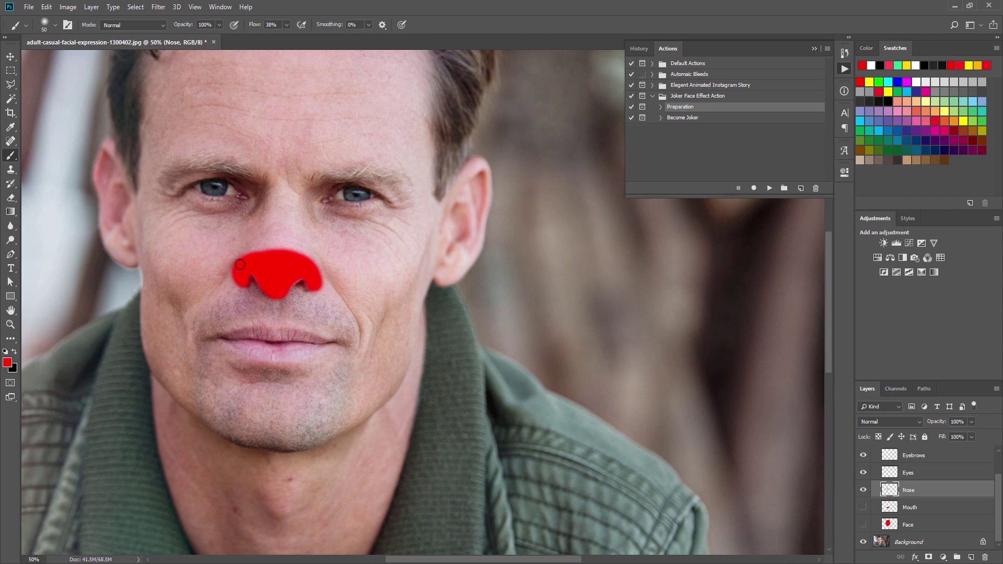
mouse_move(239, 261)
mouse_down()
mouse_move(282, 240)
mouse_move(309, 258)
mouse_move(282, 242)
mouse_move(258, 251)
mouse_move(277, 250)
mouse_up()
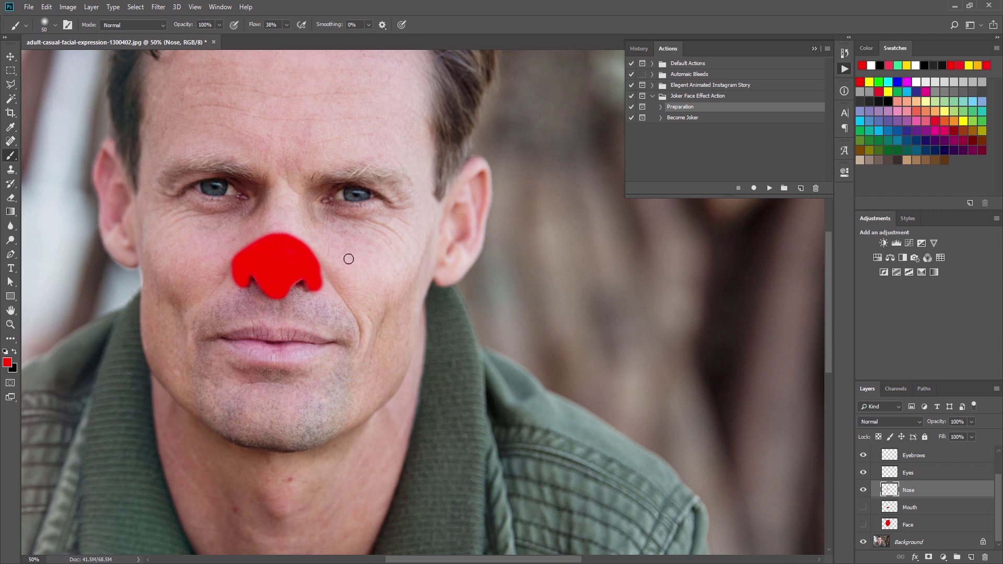
key(ctrl+minus)
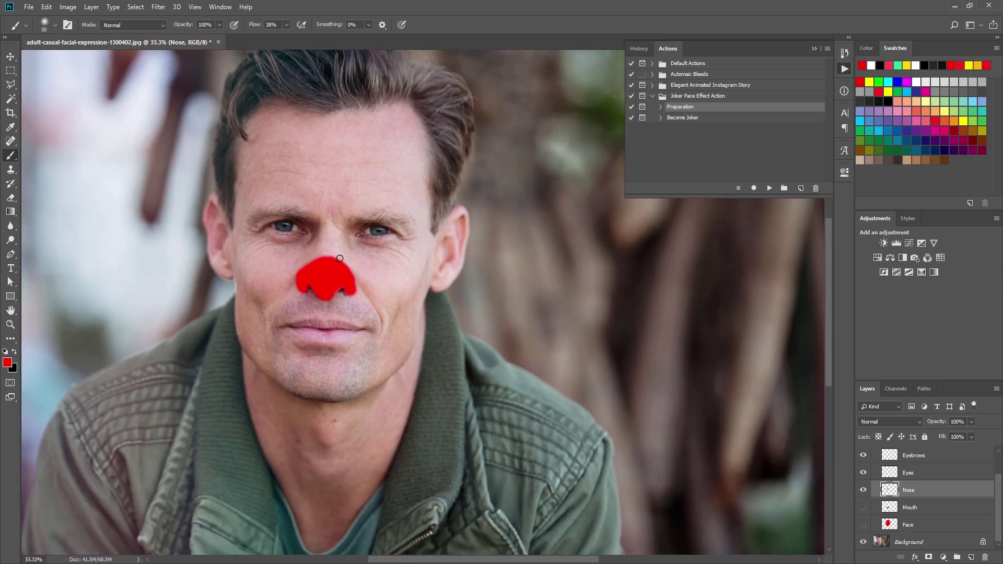
scroll(350, 260, up, 1)
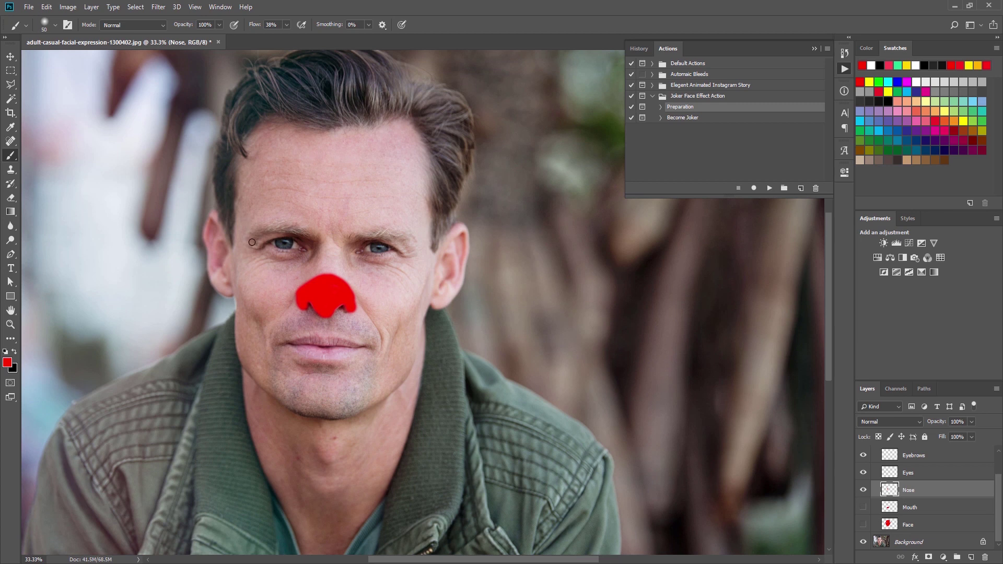
click(863, 490)
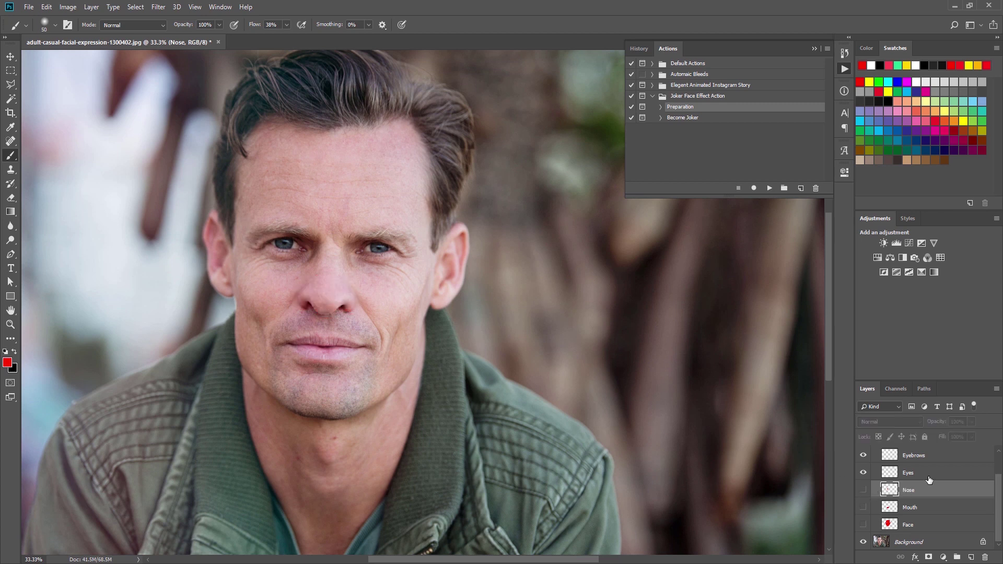
Step: Paint a filled red triangle above each eye on the Eyes layer, extending from the upper eyelid onto the forehead
key(alt+bracketright)
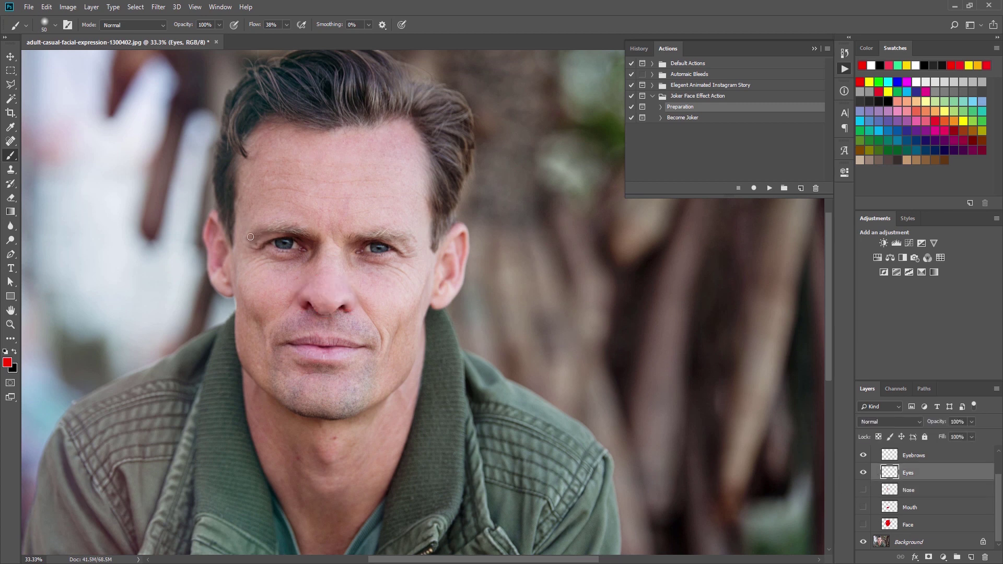
mouse_move(253, 238)
mouse_down()
mouse_move(283, 193)
mouse_move(307, 239)
mouse_move(262, 233)
mouse_up()
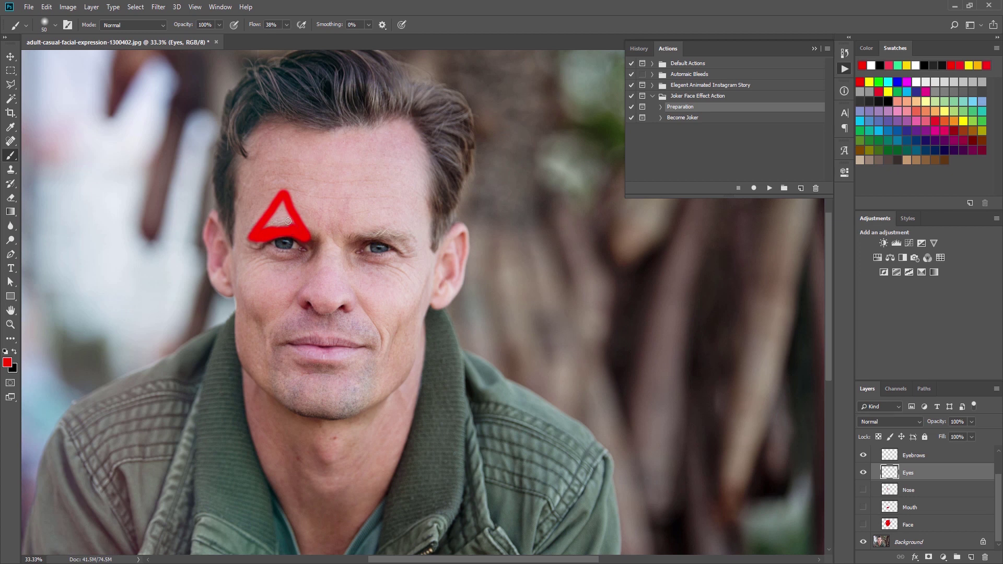
mouse_move(288, 221)
mouse_down()
mouse_move(265, 232)
mouse_move(274, 212)
mouse_up()
mouse_move(367, 219)
mouse_down()
mouse_move(383, 193)
mouse_move(409, 252)
mouse_move(381, 236)
mouse_move(351, 246)
mouse_move(381, 202)
mouse_move(363, 234)
mouse_move(382, 212)
mouse_move(399, 242)
mouse_move(380, 228)
mouse_up()
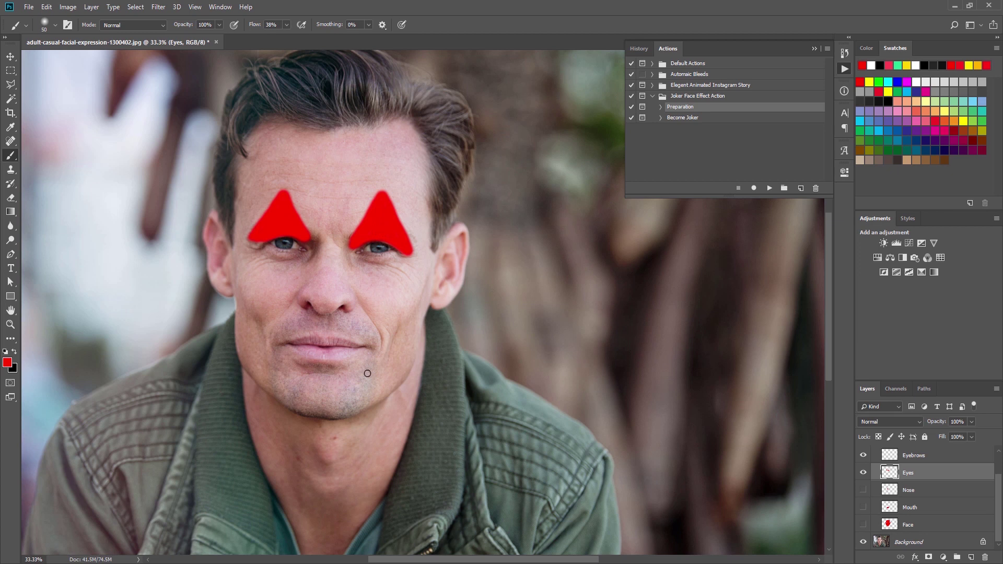
Step: Paint a filled, downward-pointing red triangle below each eye on the Eyes layer, leaving the eyes themselves uncovered
scroll(353, 330, up, 2)
mouse_move(262, 295)
mouse_down()
mouse_move(302, 296)
mouse_move(267, 296)
mouse_up()
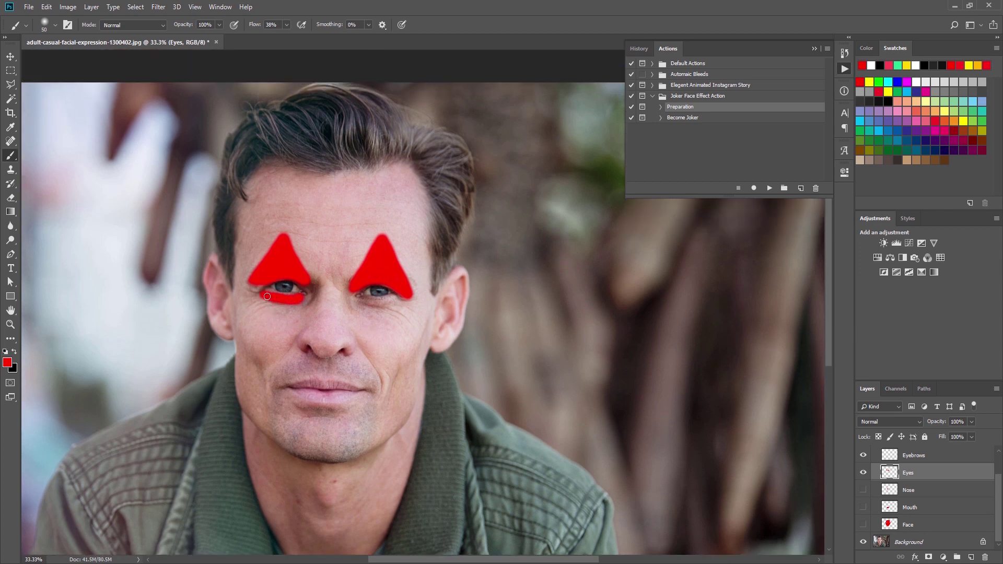
drag(366, 302, 399, 301)
mouse_move(263, 296)
mouse_down()
mouse_move(277, 332)
mouse_move(294, 300)
mouse_move(283, 319)
mouse_move(273, 302)
mouse_move(285, 324)
mouse_up()
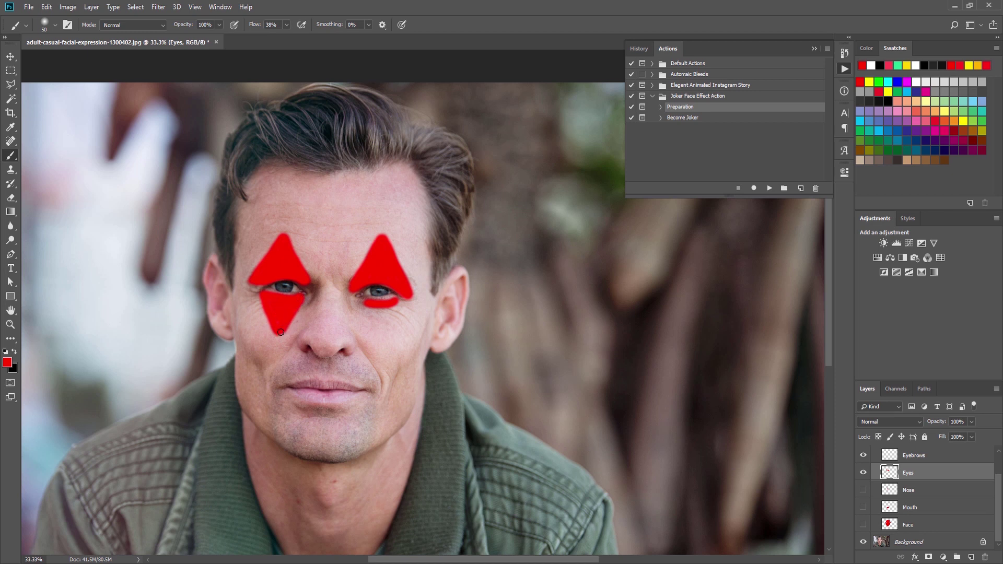
mouse_move(370, 316)
mouse_down()
mouse_move(377, 338)
mouse_move(396, 305)
mouse_move(380, 313)
mouse_up()
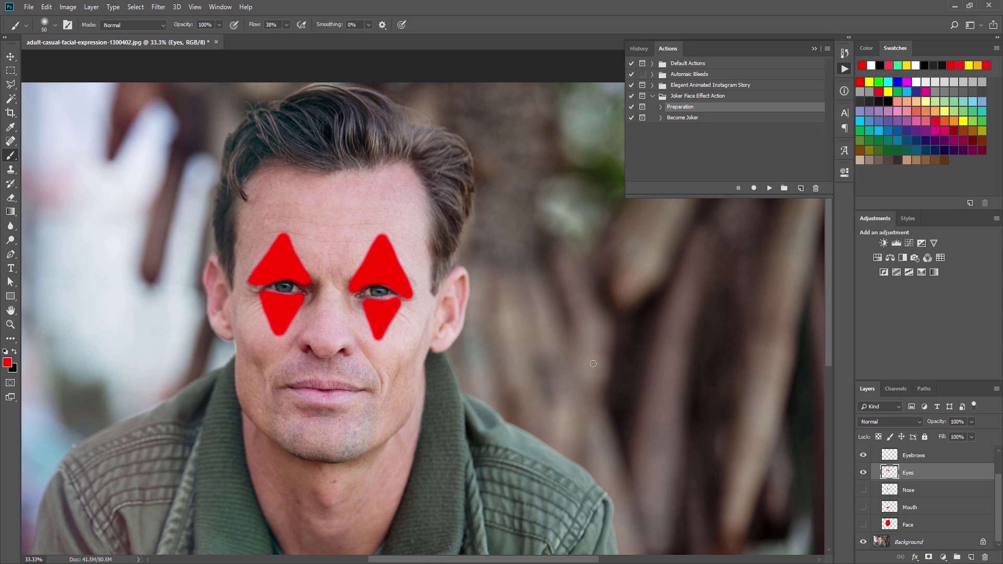
Step: Paint a short red arch above each eye triangle on the Eyebrows layer, and hide the Eyebrows and Eyes layers
click(914, 455)
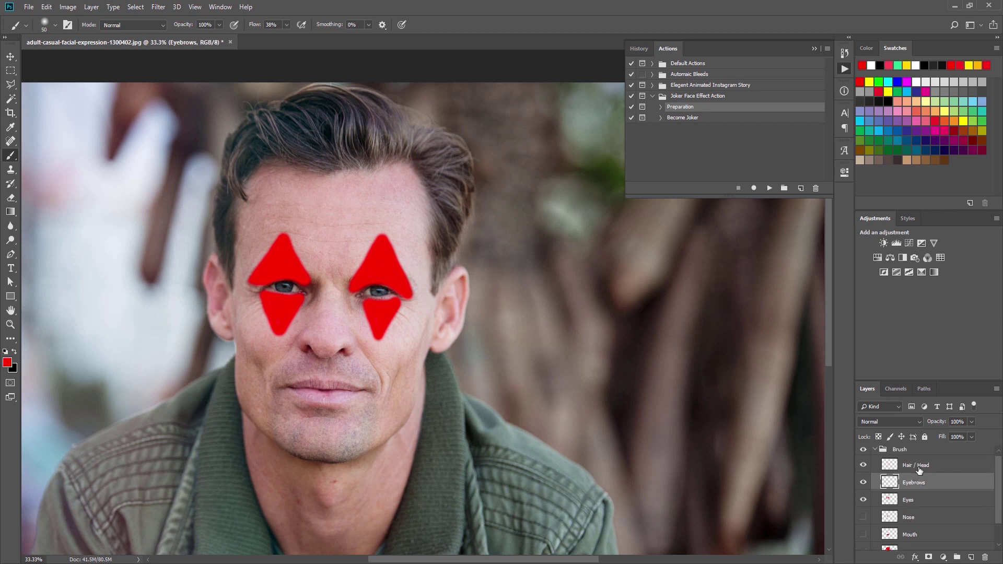
click(305, 224)
drag(299, 215, 267, 210)
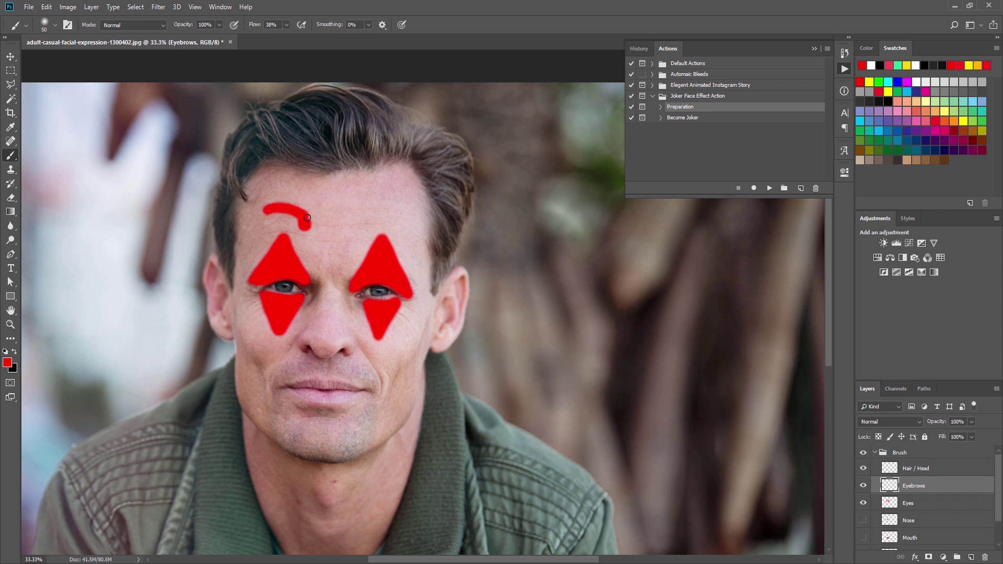
mouse_move(310, 216)
mouse_down()
mouse_move(285, 208)
mouse_move(303, 216)
mouse_up()
drag(365, 217, 397, 218)
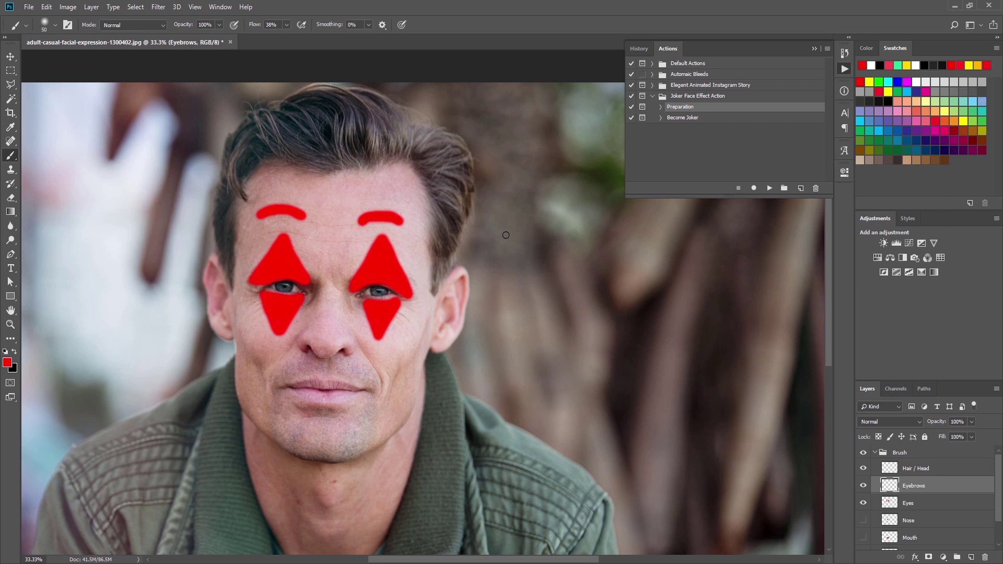
click(863, 485)
click(863, 502)
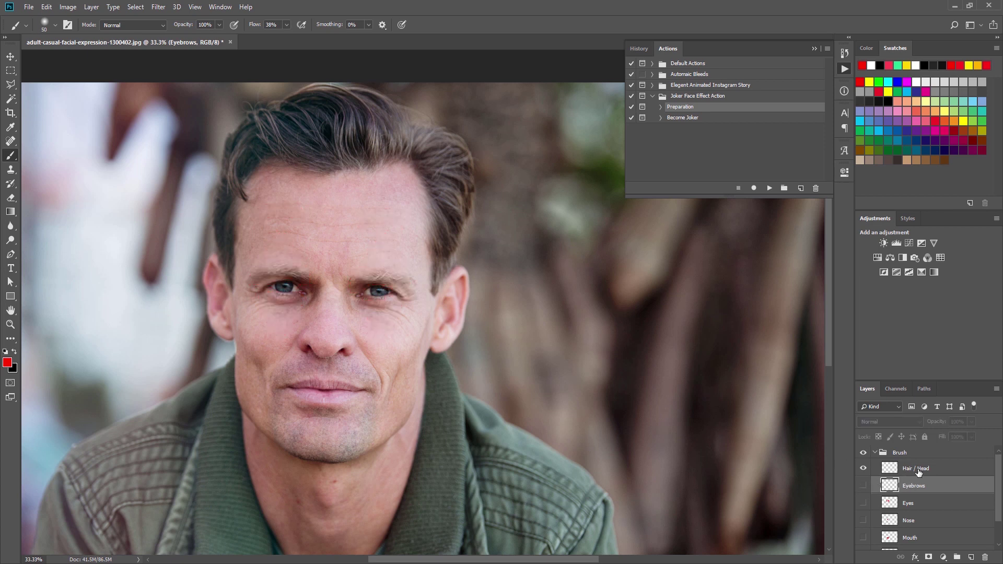
Step: Paint red over the top of the hair and down toward one ear on the Hair / Head layer with a 117 px brush
click(919, 468)
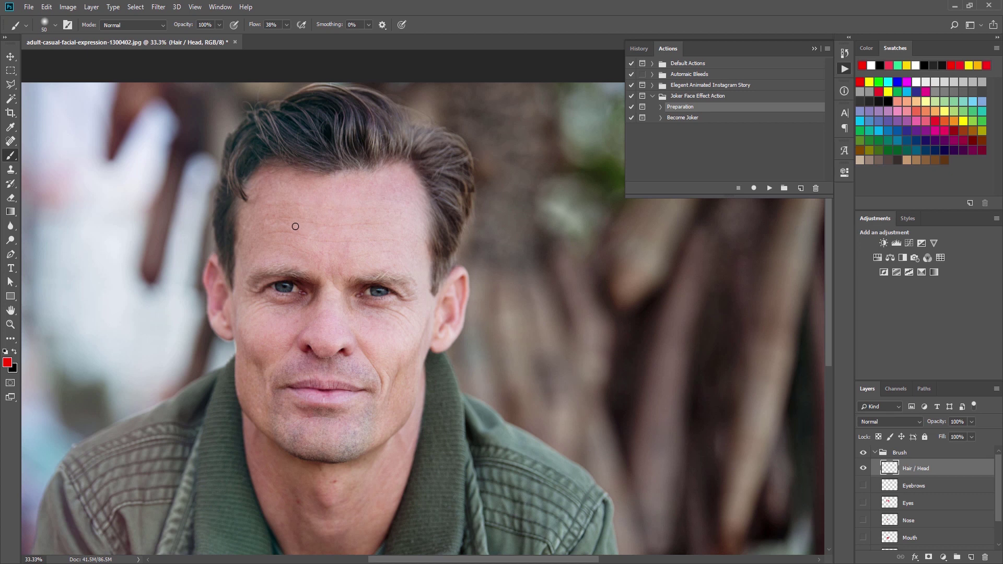
right_click(319, 234)
drag(402, 261, 407, 260)
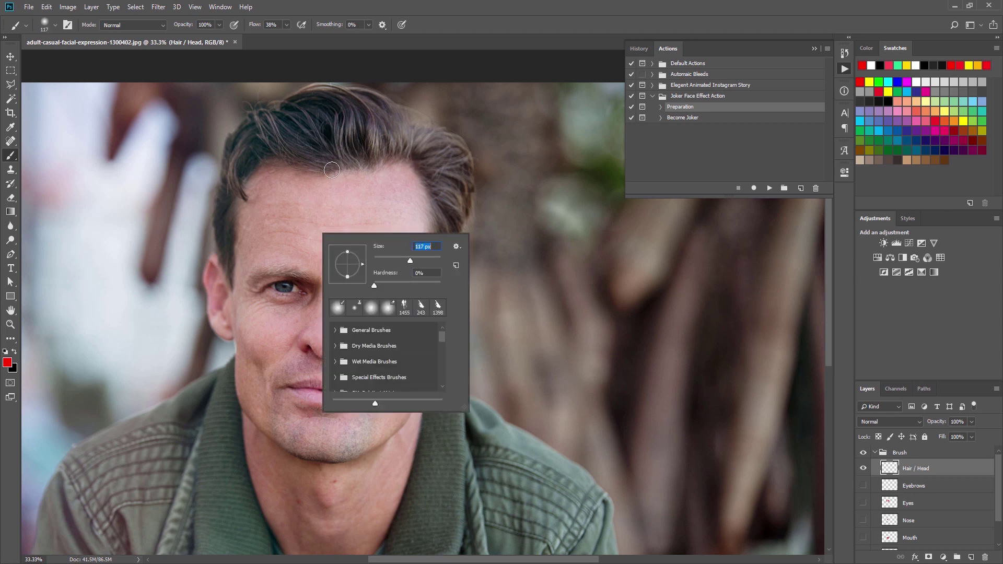
mouse_move(351, 164)
mouse_down()
mouse_move(364, 137)
mouse_move(351, 138)
mouse_move(351, 110)
mouse_move(294, 131)
mouse_up()
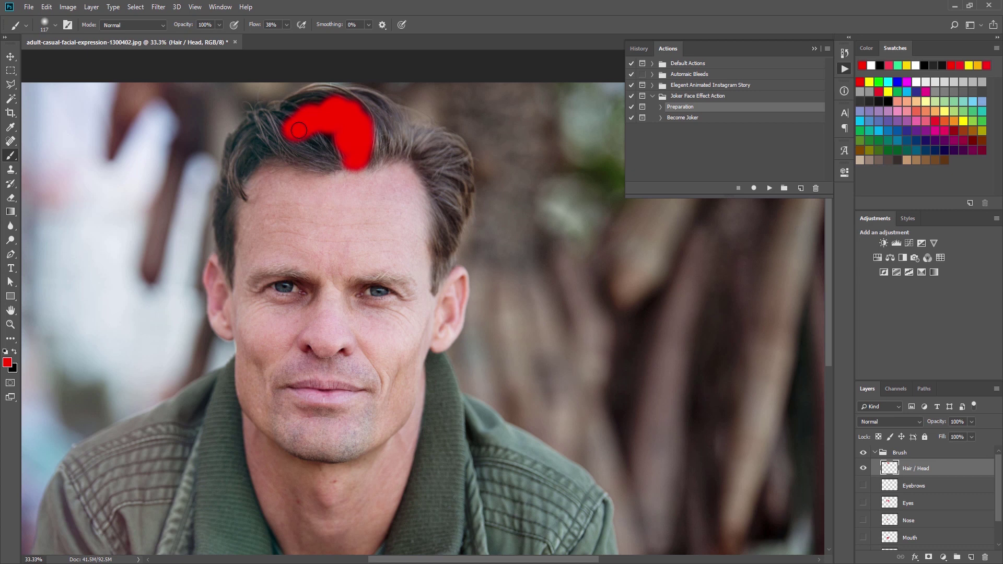
mouse_move(298, 130)
mouse_down()
mouse_move(326, 115)
mouse_move(318, 104)
mouse_move(309, 112)
mouse_move(328, 94)
mouse_move(377, 99)
mouse_move(438, 154)
mouse_move(441, 205)
mouse_move(412, 149)
mouse_move(373, 156)
mouse_move(368, 114)
mouse_move(388, 137)
mouse_move(393, 111)
mouse_move(453, 145)
mouse_move(444, 141)
mouse_move(463, 172)
mouse_move(447, 144)
mouse_move(449, 208)
mouse_move(460, 178)
mouse_move(460, 197)
mouse_move(446, 243)
mouse_move(469, 183)
mouse_move(461, 159)
mouse_move(463, 207)
mouse_move(452, 239)
mouse_move(440, 208)
mouse_move(435, 282)
mouse_up()
Step: Undo the last hair stroke and repaint the narrow sideburn down to the ear with a 50 px brush
key(bracketleft)
key(ctrl+z)
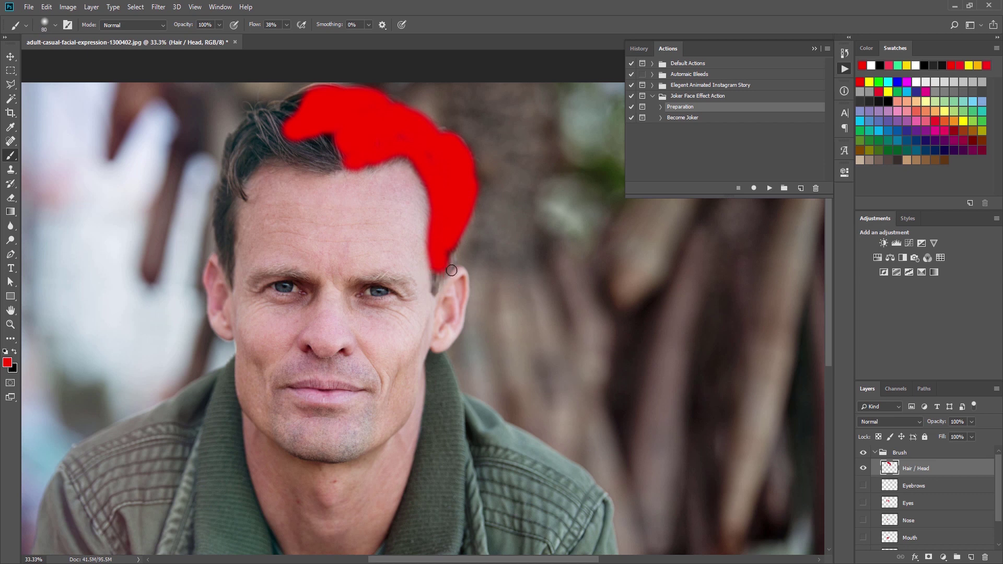
key(ctrl+z)
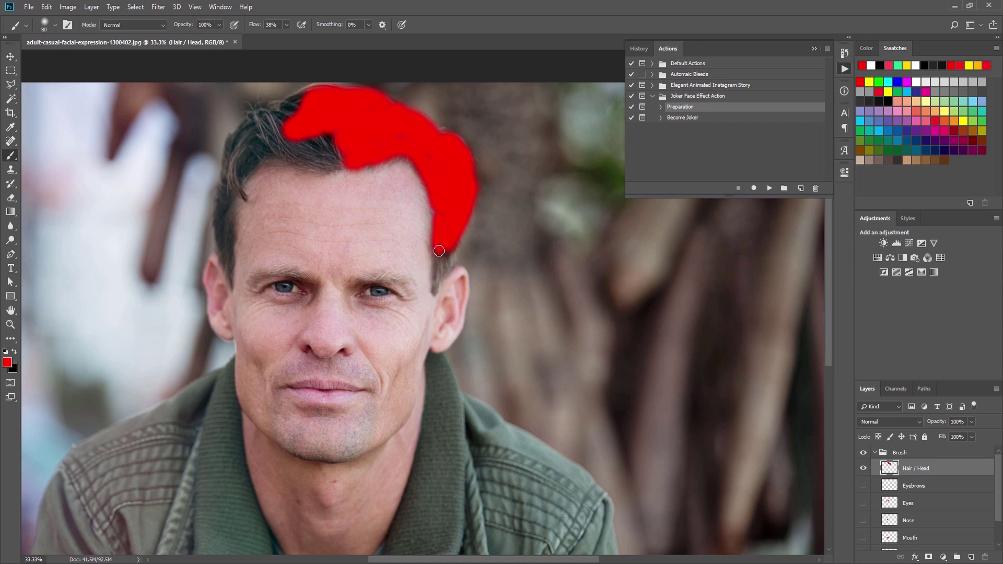
right_click(439, 244)
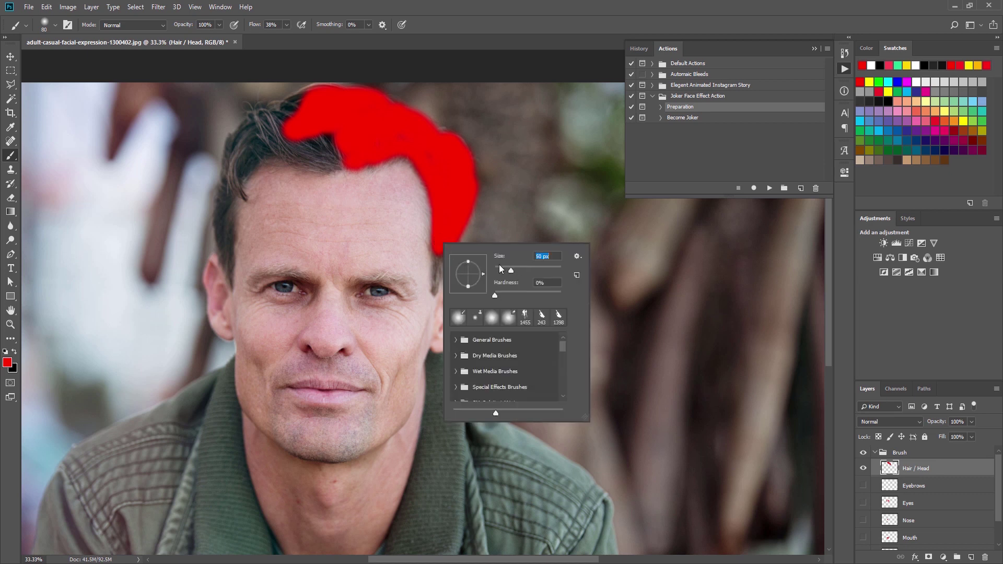
key(Return)
mouse_move(437, 248)
mouse_down()
mouse_move(435, 292)
mouse_move(449, 251)
mouse_up()
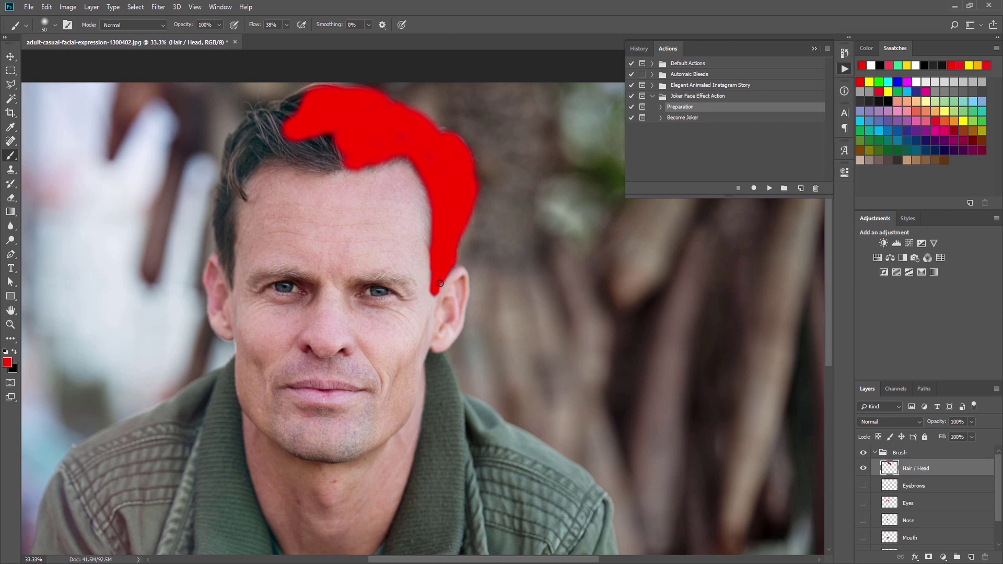
Step: Extend the red coverage along the front hairline and down the unpainted side of the hair toward the other ear
scroll(277, 232, up, 1)
right_click(315, 171)
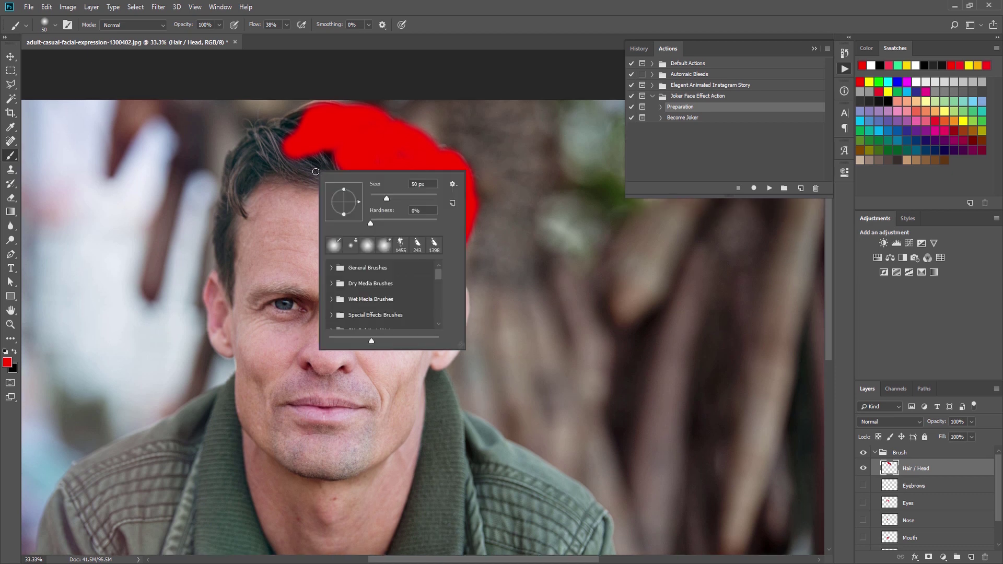
key(Return)
mouse_move(331, 169)
mouse_down()
mouse_move(317, 111)
mouse_move(269, 141)
mouse_move(274, 151)
mouse_move(290, 136)
mouse_move(259, 139)
mouse_move(237, 156)
mouse_move(282, 126)
mouse_move(239, 157)
mouse_move(233, 187)
mouse_move(260, 162)
mouse_move(236, 197)
mouse_move(300, 156)
mouse_move(263, 161)
mouse_move(319, 158)
mouse_move(301, 168)
mouse_move(342, 178)
mouse_move(276, 168)
mouse_move(250, 180)
mouse_move(239, 157)
mouse_move(226, 224)
mouse_move(308, 247)
mouse_move(225, 231)
mouse_move(230, 289)
mouse_move(219, 243)
mouse_move(232, 183)
mouse_move(224, 236)
mouse_up()
right_click(233, 225)
key(Return)
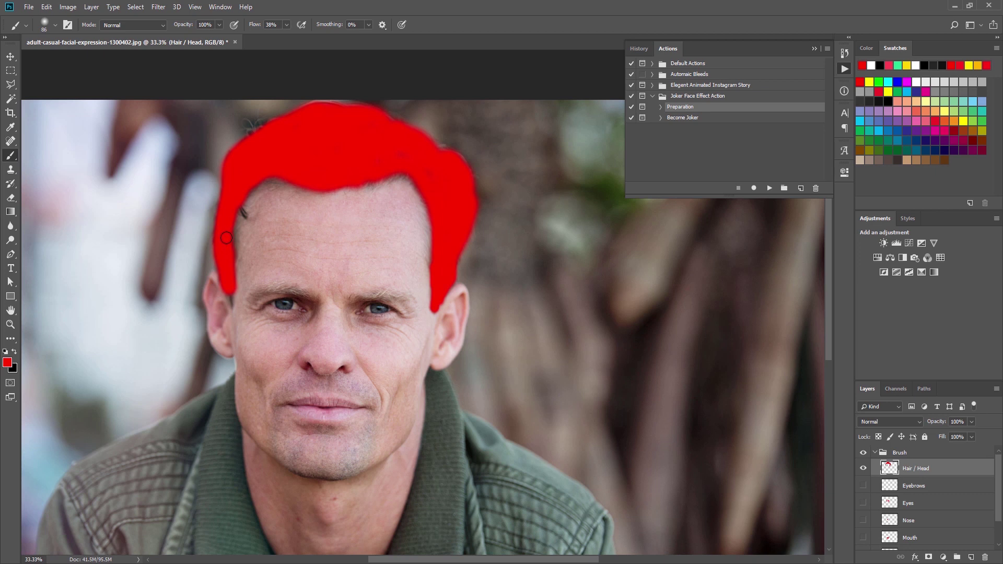
Step: Extend the second sideburn to the ear and refine the hair's edges with a 44 px brush
right_click(232, 248)
key(Return)
right_click(236, 286)
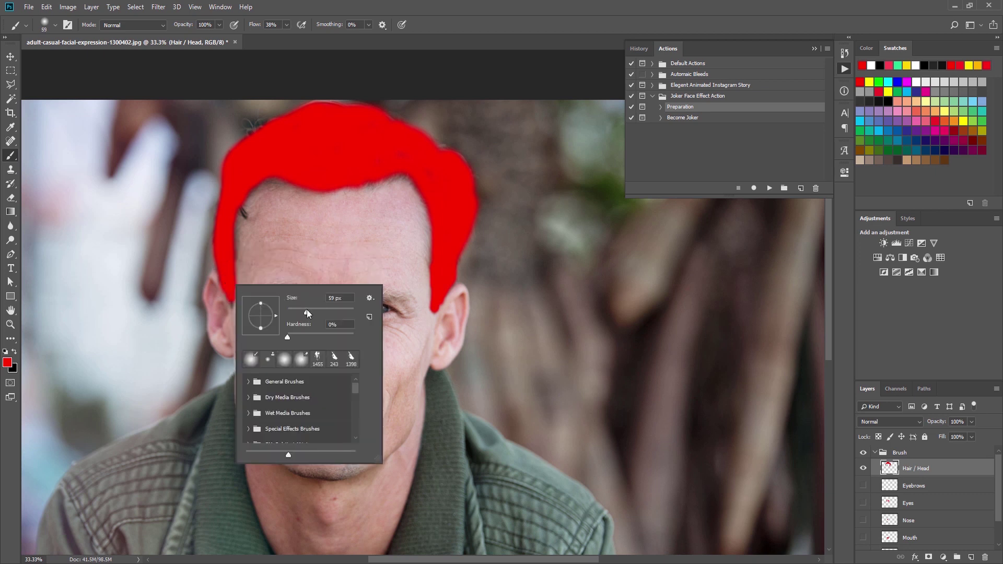
drag(305, 310, 302, 309)
key(Return)
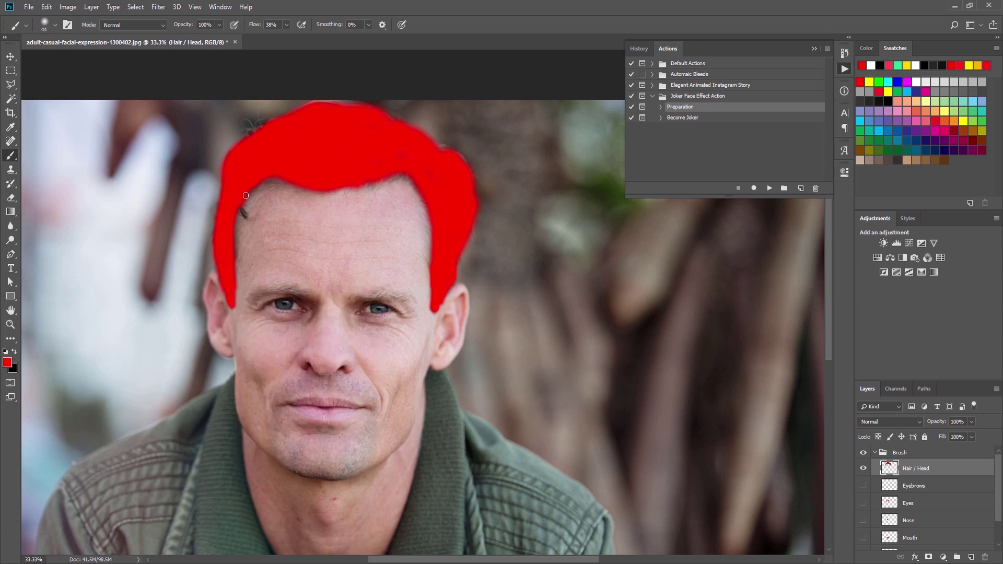
drag(215, 245, 238, 156)
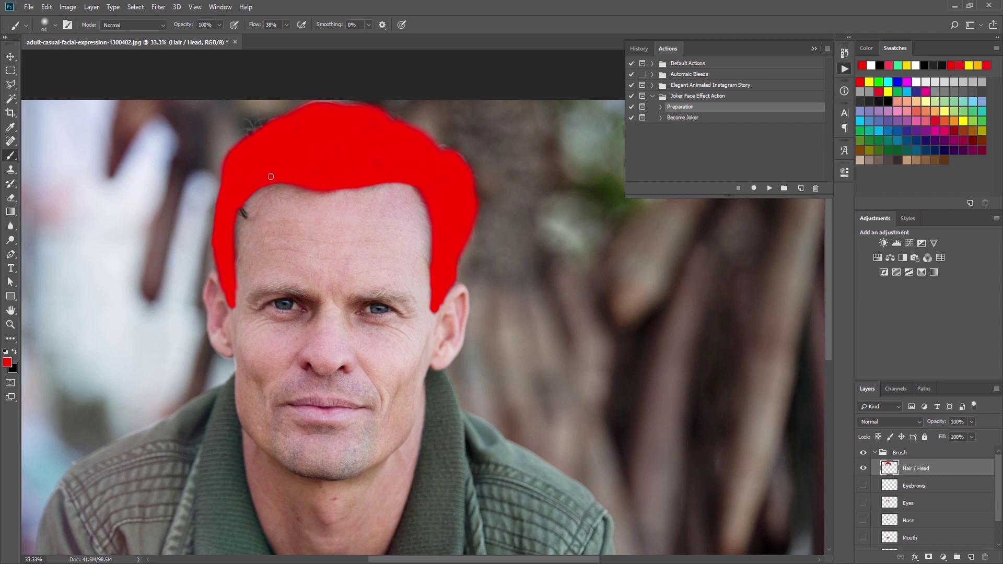
Step: Switch to the Move tool, hide the Hair / Head layer, and collapse the Brush group
key(ctrl+minus)
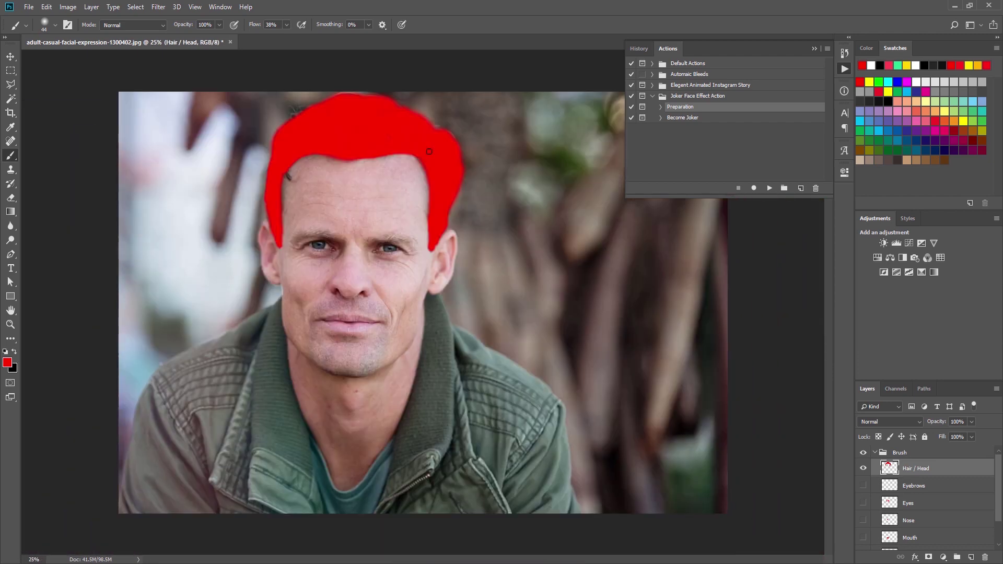
click(10, 57)
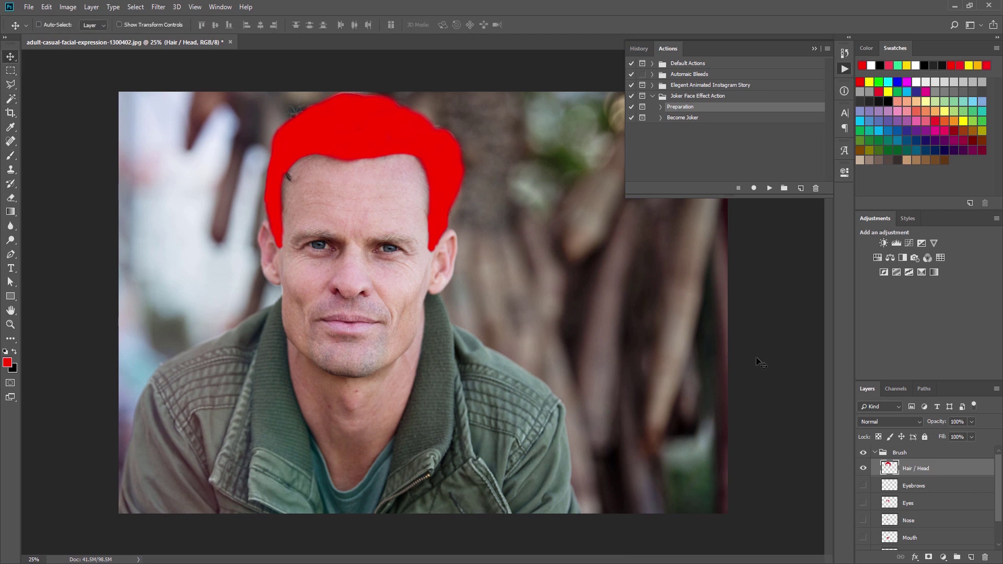
click(863, 468)
click(875, 453)
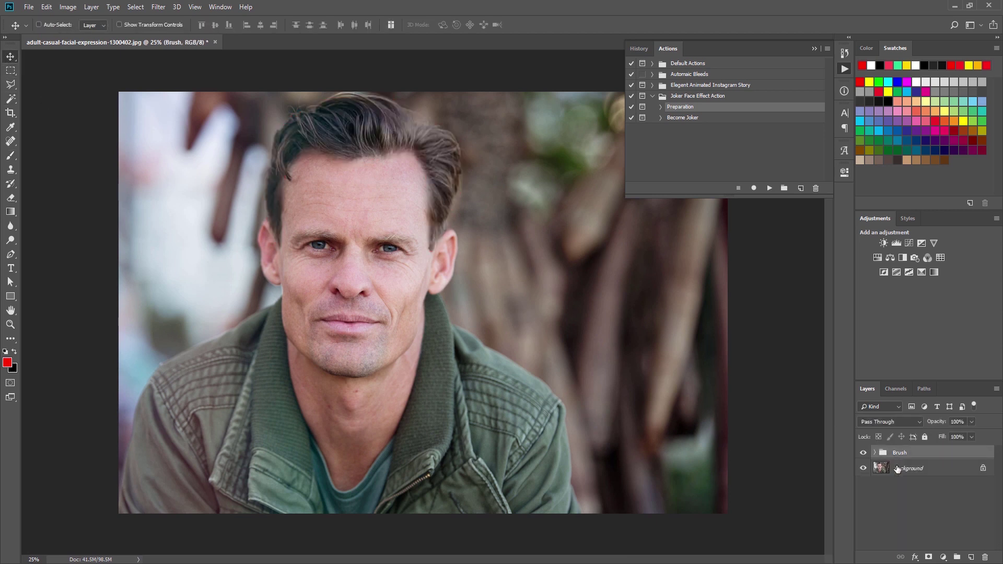
Step: Run the Become Joker action with the Background layer selected and dismiss its completion message
click(911, 471)
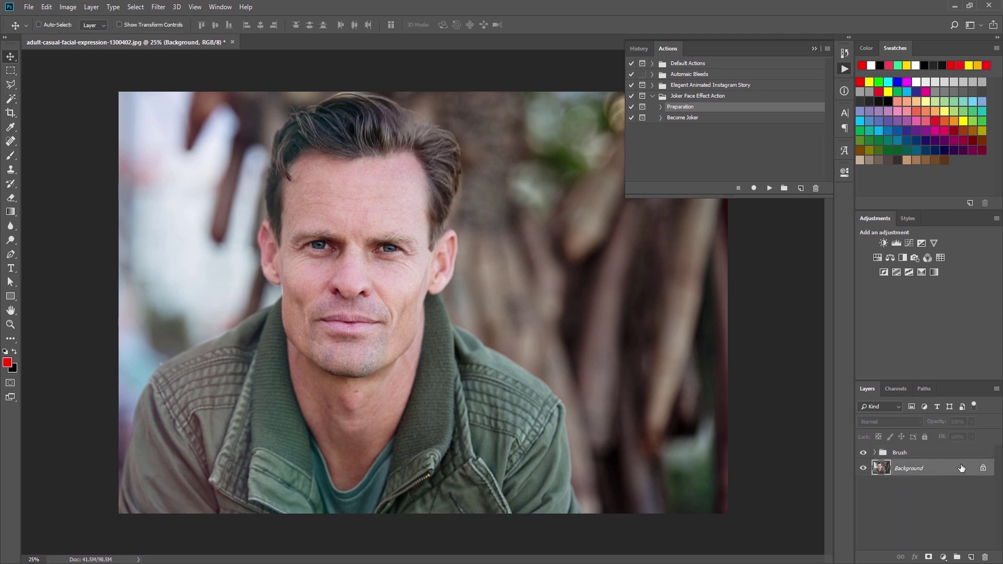
click(684, 118)
click(768, 188)
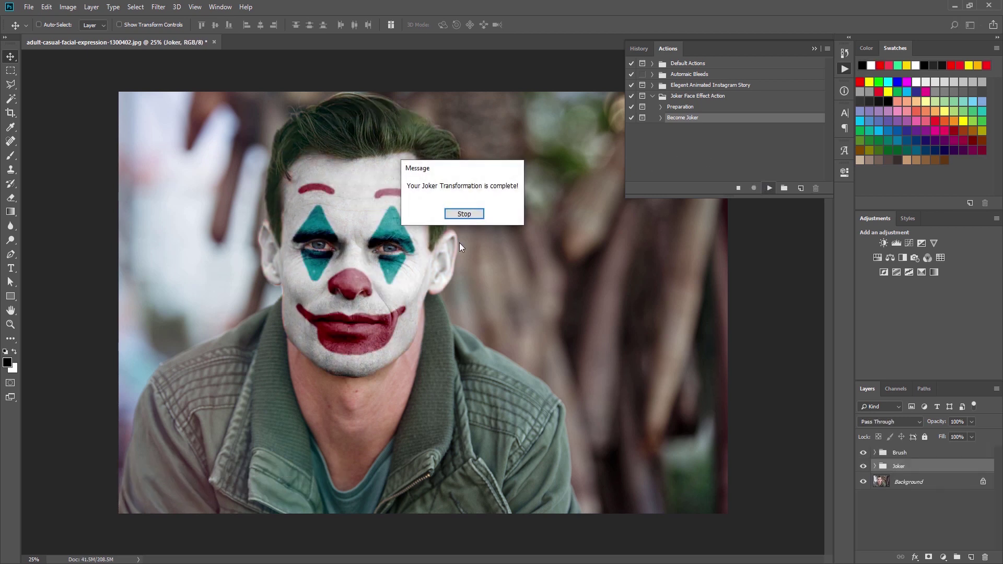
click(468, 215)
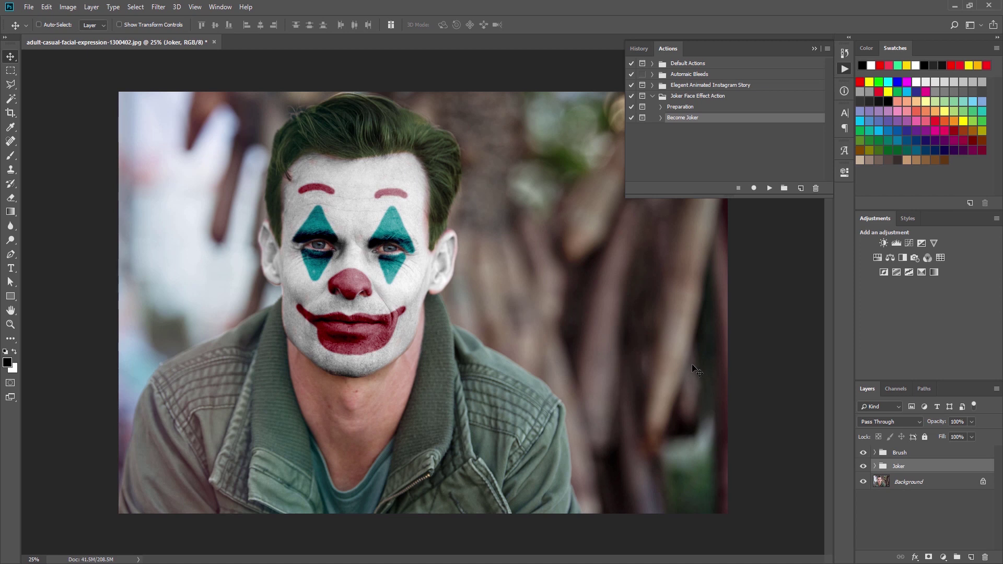
Step: Expand the Joker group with its facial subgroups collapsed, and select the Mouth group's layer mask
click(875, 466)
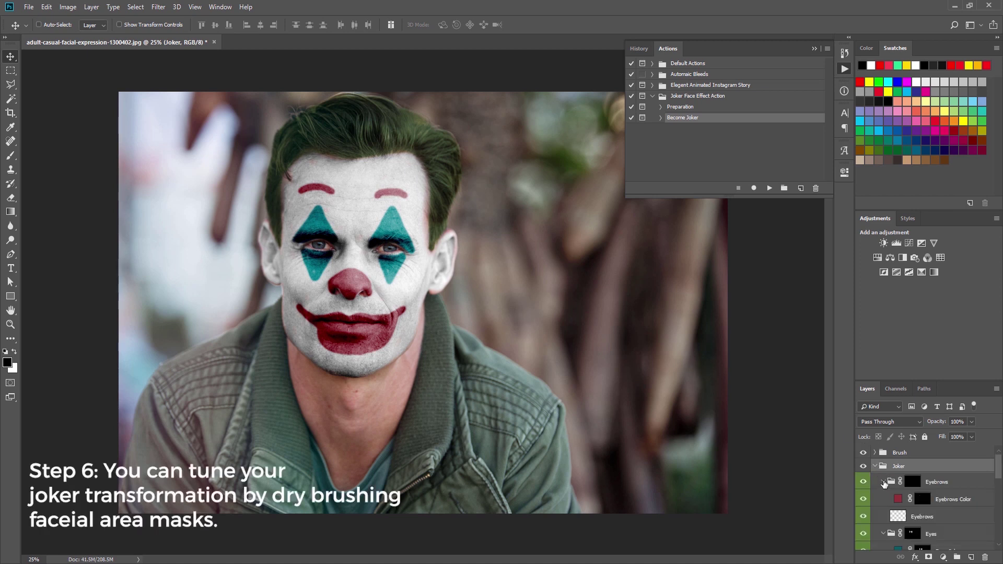
alt+click(875, 465)
click(874, 466)
scroll(924, 522, down, 2)
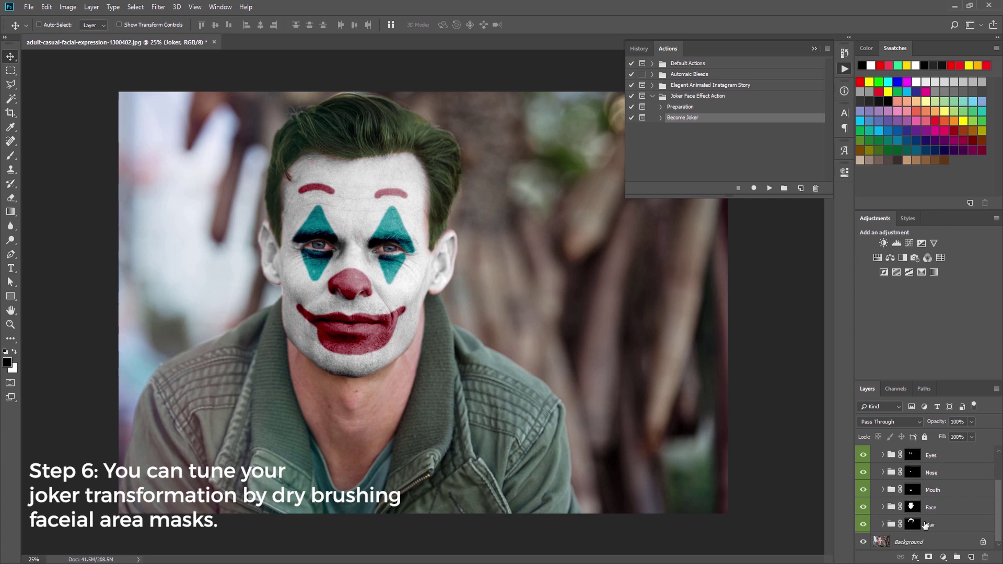
click(912, 508)
click(913, 490)
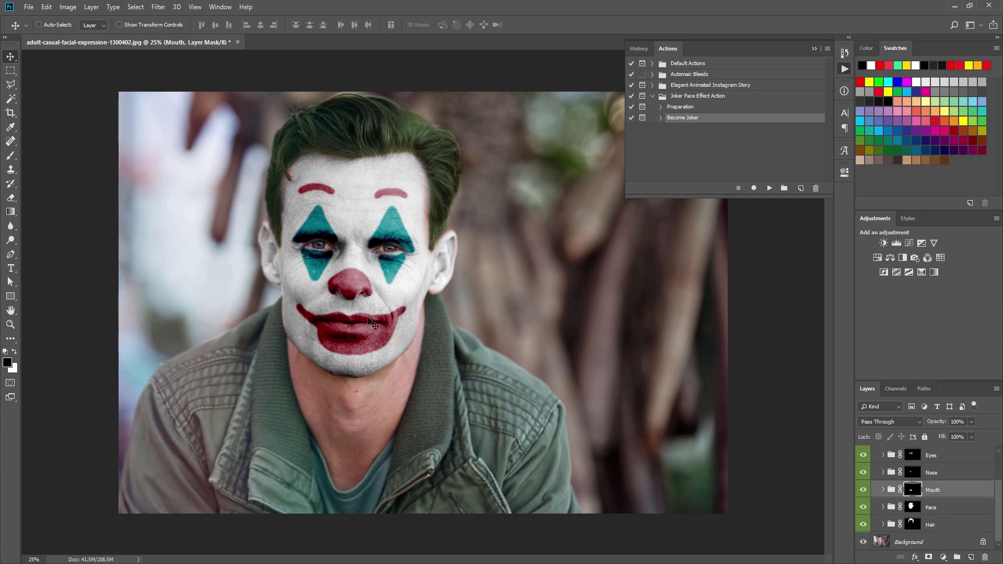
Step: Trim the lower lip's outer edge by painting black on the Mouth group's mask with a 59 px soft brush at 0% hardness
key(ctrl+plus)
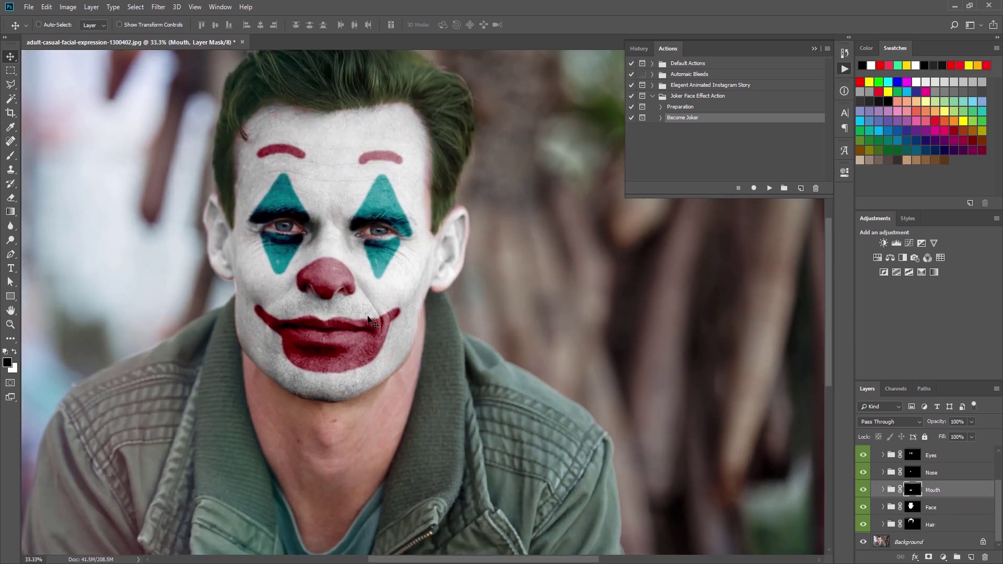
click(14, 352)
key(b)
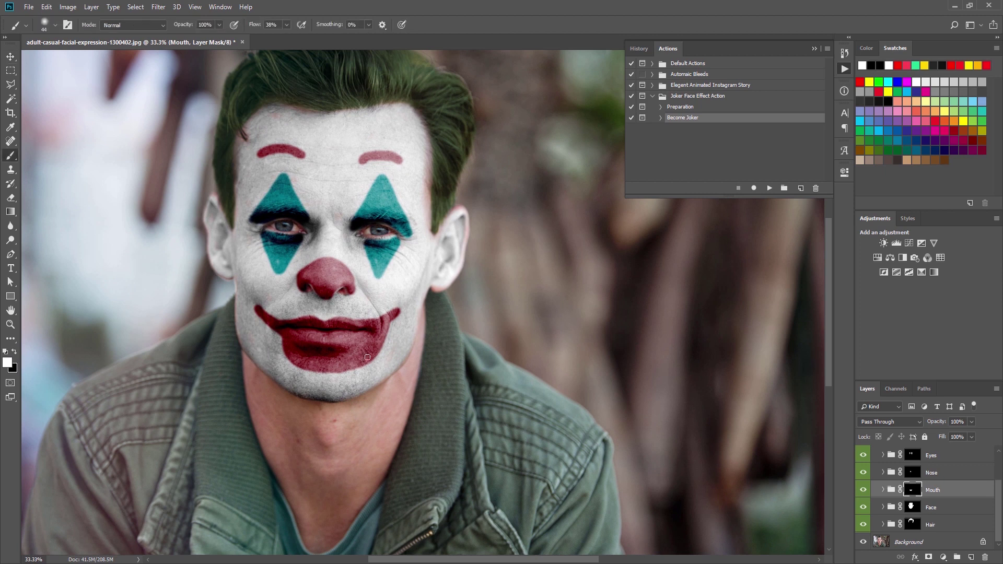
right_click(374, 351)
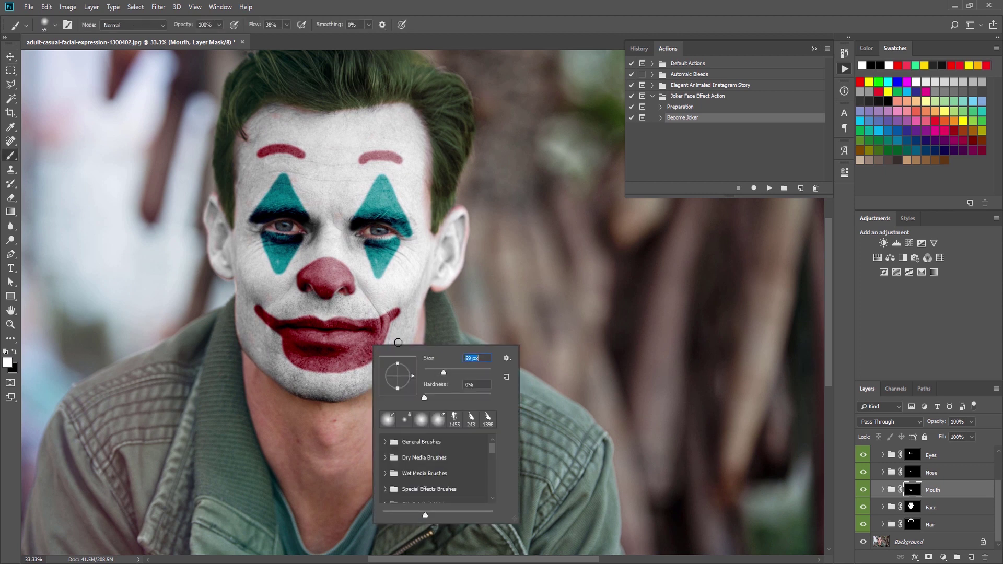
key(Return)
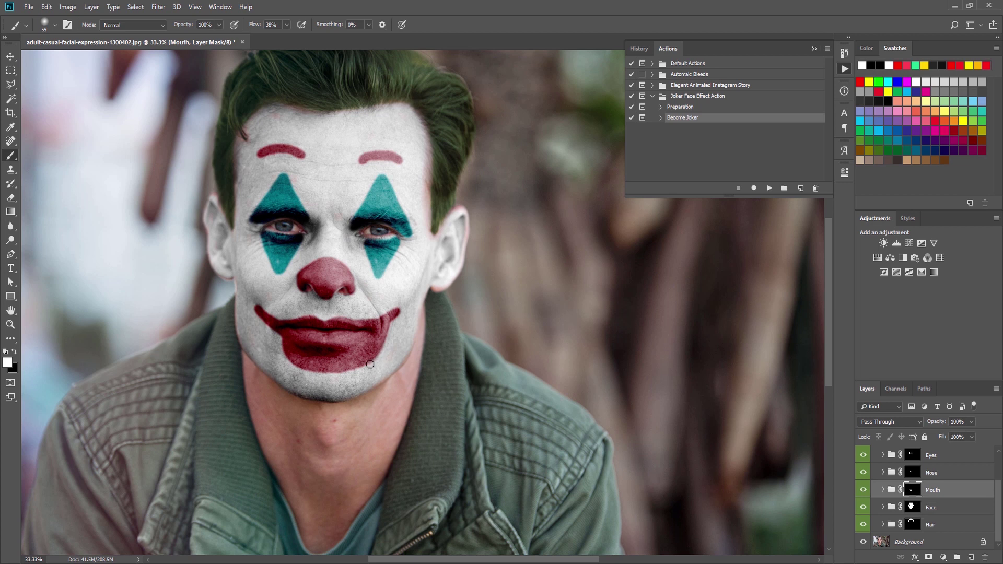
click(14, 352)
mouse_move(383, 344)
mouse_down()
mouse_move(368, 363)
mouse_move(339, 369)
mouse_move(287, 362)
mouse_move(272, 345)
mouse_move(312, 368)
mouse_move(357, 367)
mouse_move(415, 335)
mouse_up()
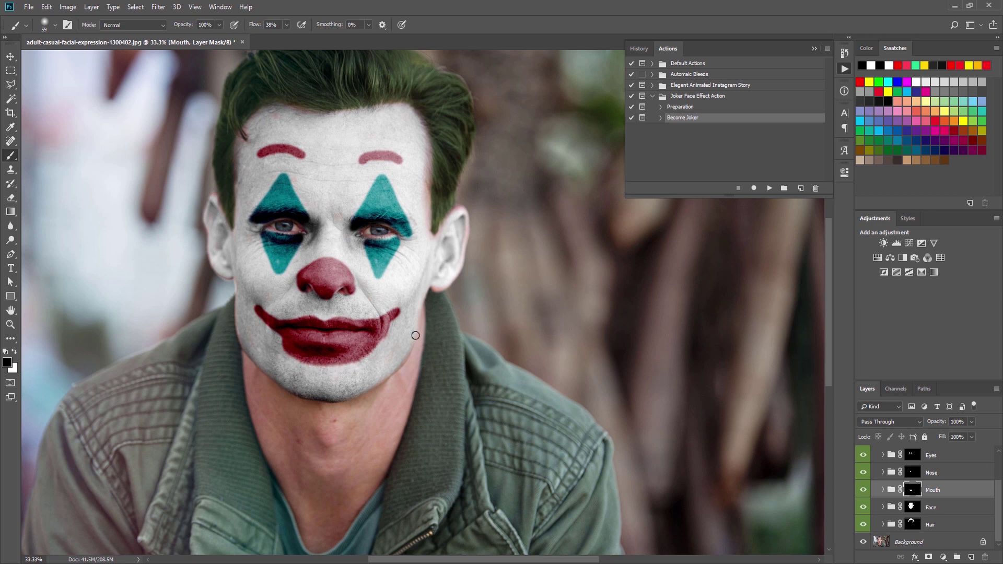
Step: Choose the KYLE Ultimate Charcoal Pencil 25px brush from the Dry Media Brushes
key(ctrl+plus)
right_click(385, 326)
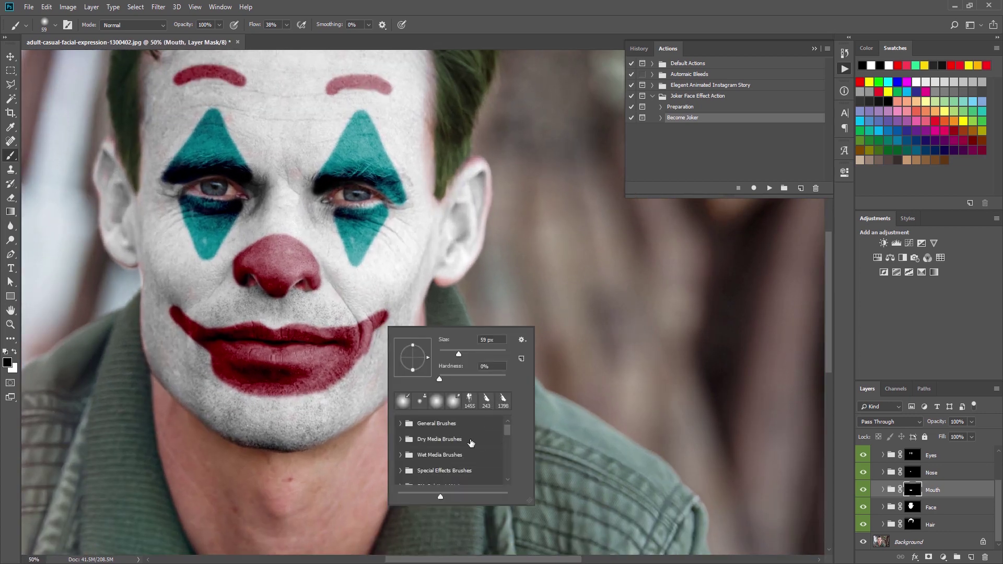
click(400, 439)
scroll(454, 446, down, 3)
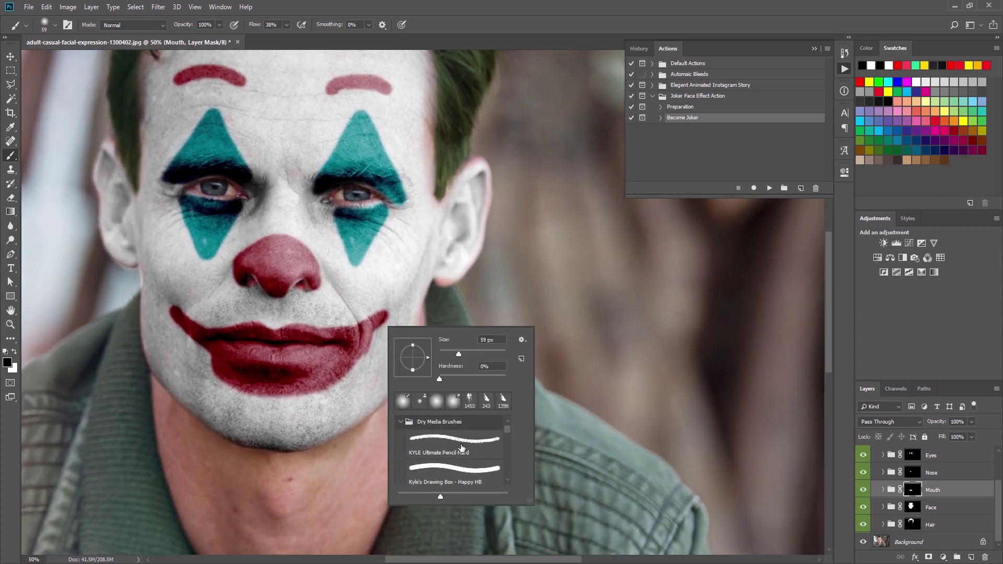
click(462, 449)
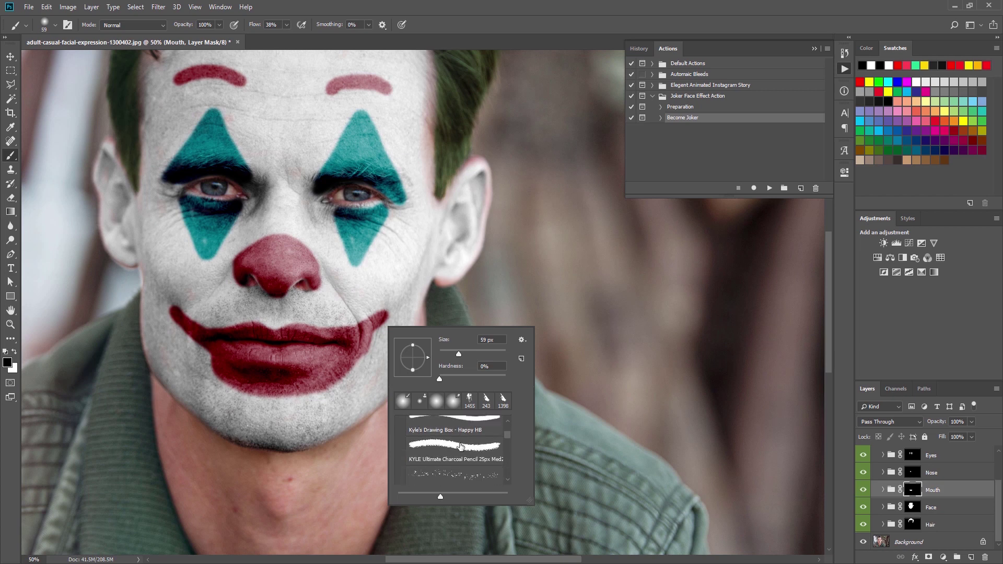
Step: Sharpen the mouth's lower edge and both pointed corners by painting black on its mask with the charcoal brush
click(327, 391)
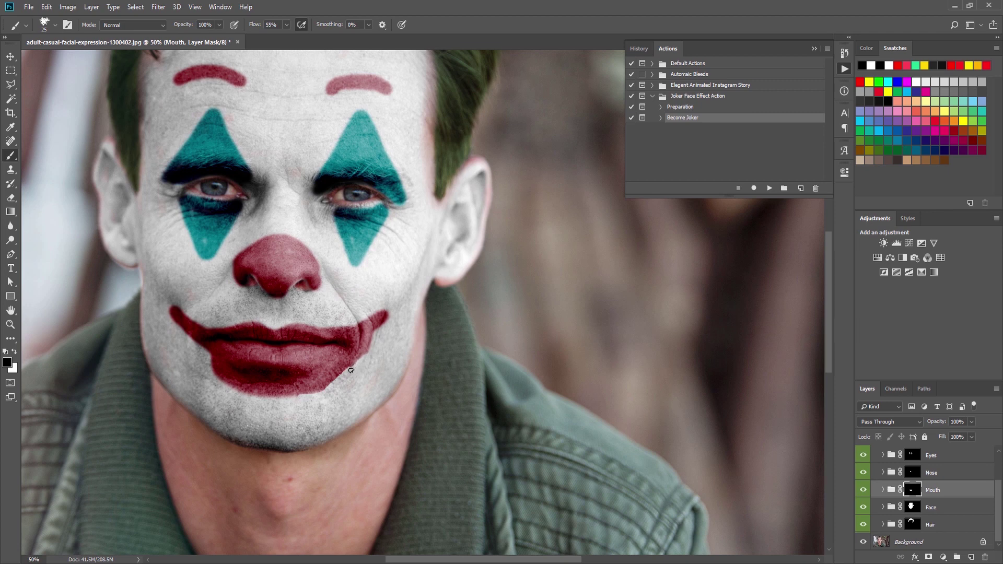
drag(323, 390, 252, 397)
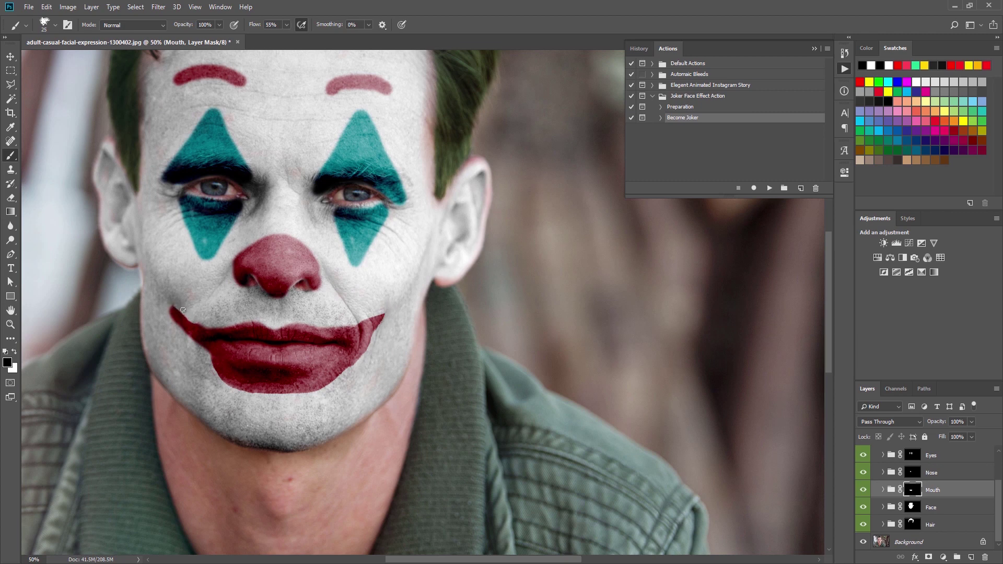
drag(174, 307, 185, 330)
key(backslash)
key(backslash)
Step: Try to trim the top and sides of the nose on the Nose group's mask with the charcoal brush
key(ctrl+plus)
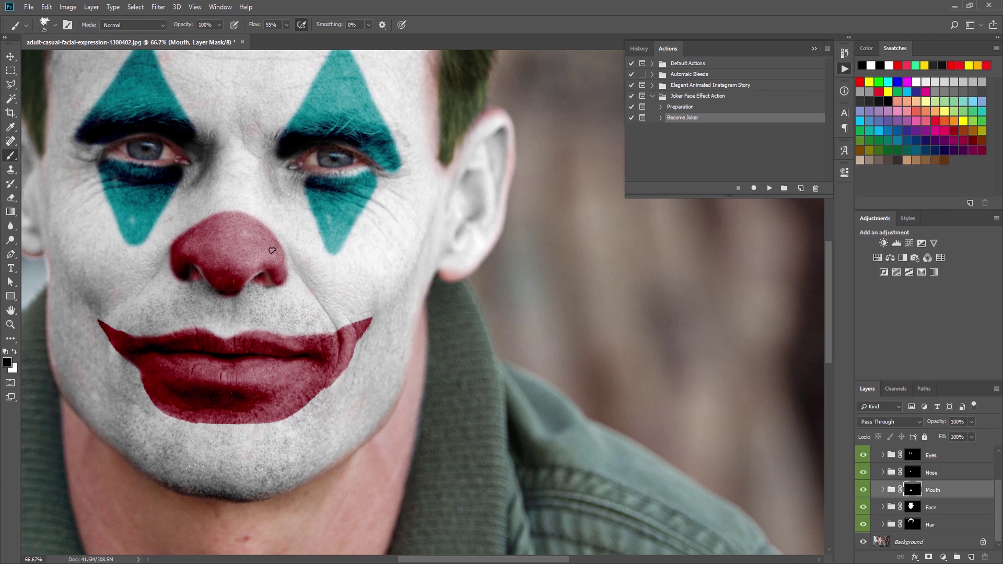
scroll(272, 250, up, 2)
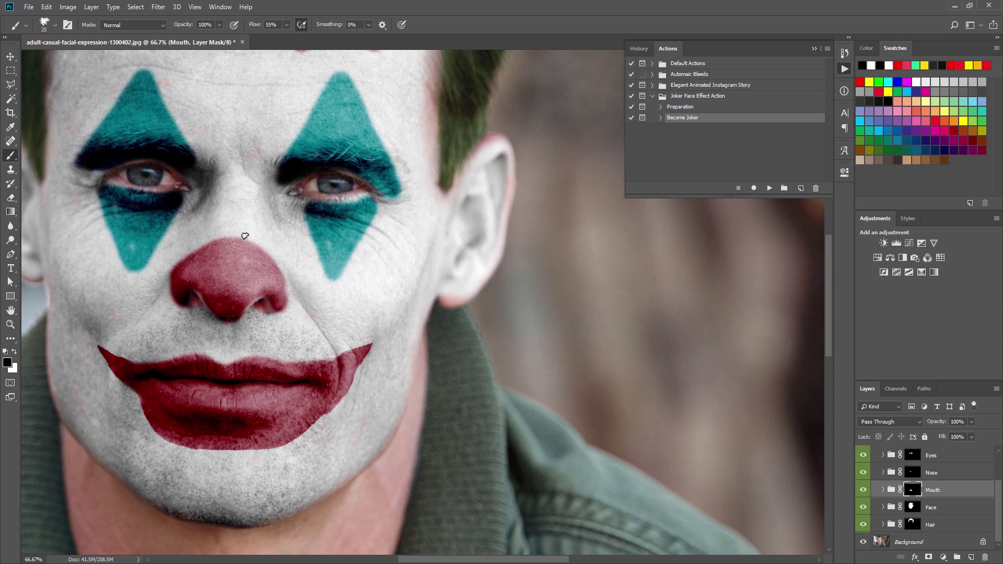
click(932, 477)
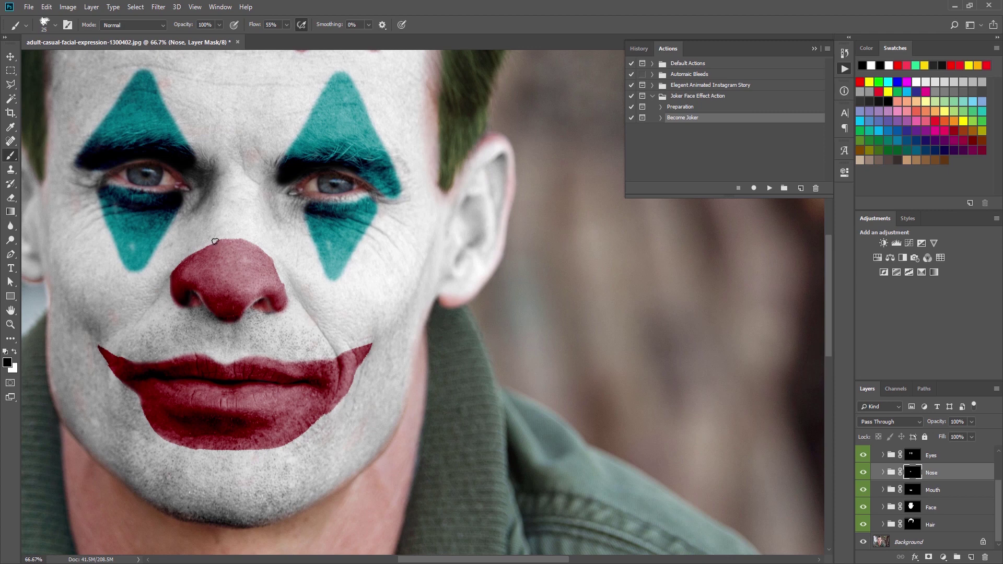
drag(215, 241, 254, 243)
drag(345, 323, 345, 356)
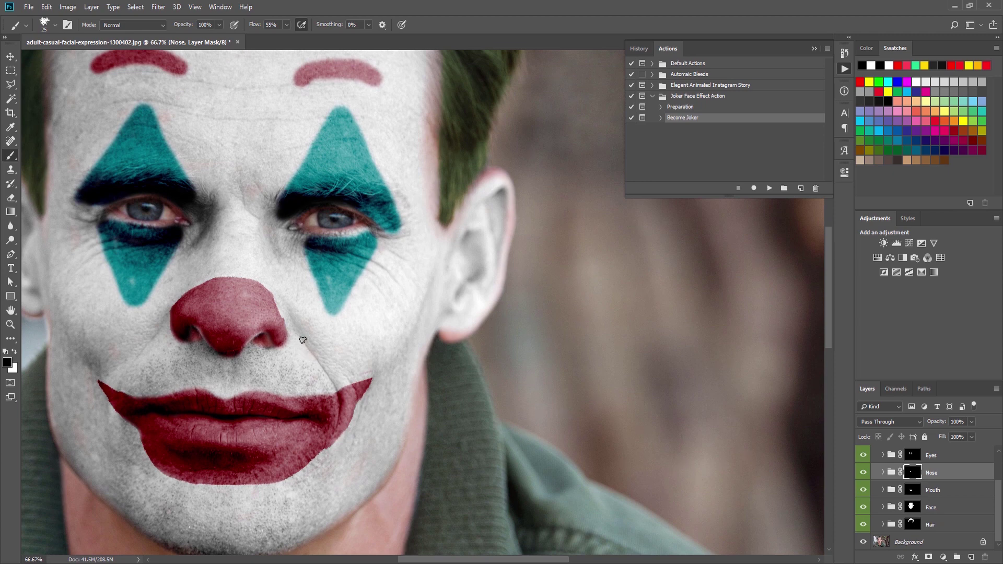
mouse_move(291, 329)
mouse_down()
mouse_move(282, 310)
mouse_move(289, 344)
mouse_up()
mouse_move(174, 302)
mouse_down()
mouse_move(172, 340)
mouse_move(170, 308)
mouse_move(169, 319)
mouse_up()
Step: Undo the charcoal brush strokes on the Nose group's mask
key(ctrl+z)
key(ctrl+z)
key(ctrl+z)
key(ctrl+z)
key(ctrl+z)
key(ctrl+z)
key(ctrl+z)
key(ctrl+z)
key(ctrl+z)
key(ctrl+z)
key(ctrl+z)
key(ctrl+z)
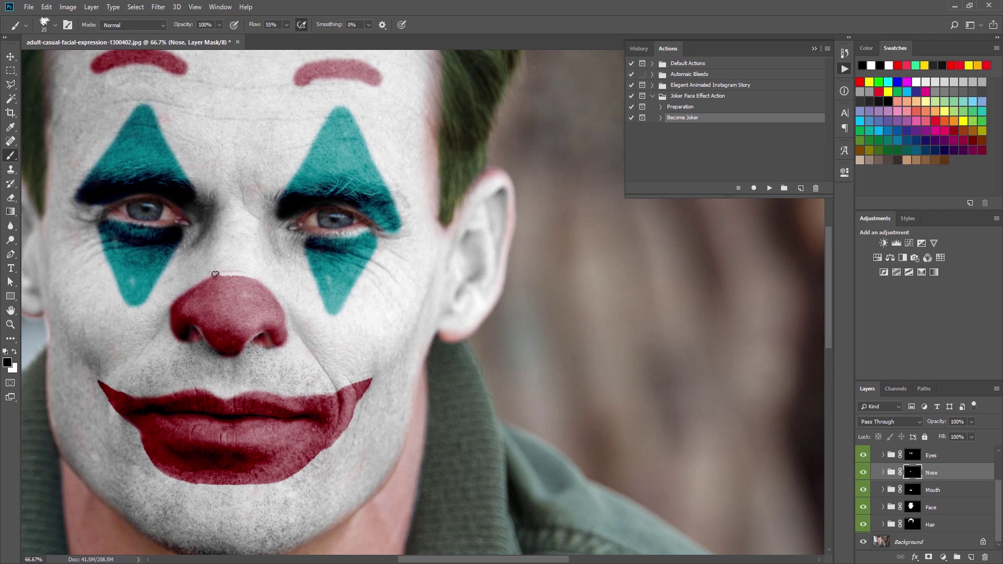
Step: Refine the eye shapes' edges on the Eyes group's mask with the charcoal brush, rotating its tip for the lower point
scroll(380, 331, up, 2)
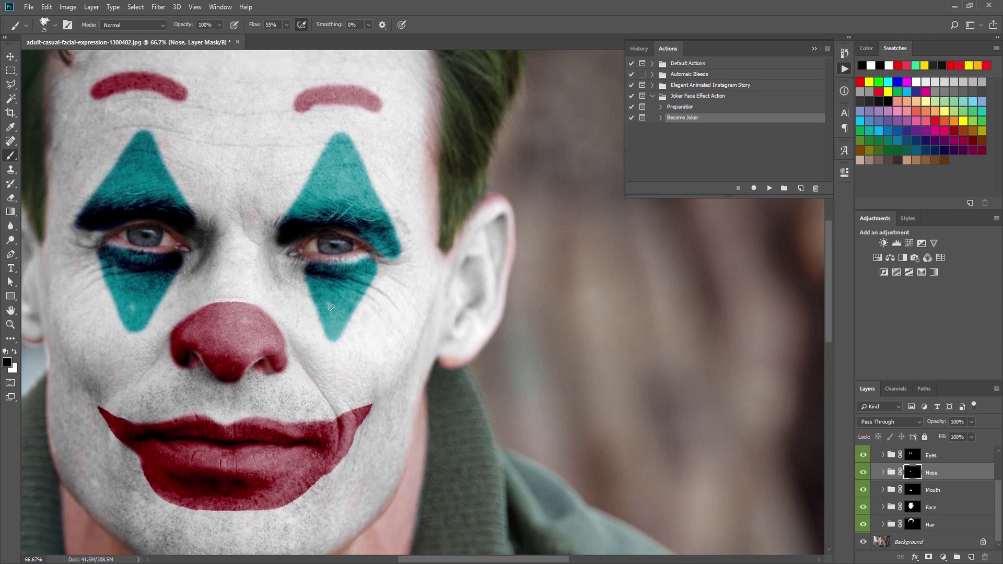
key(alt+bracketright)
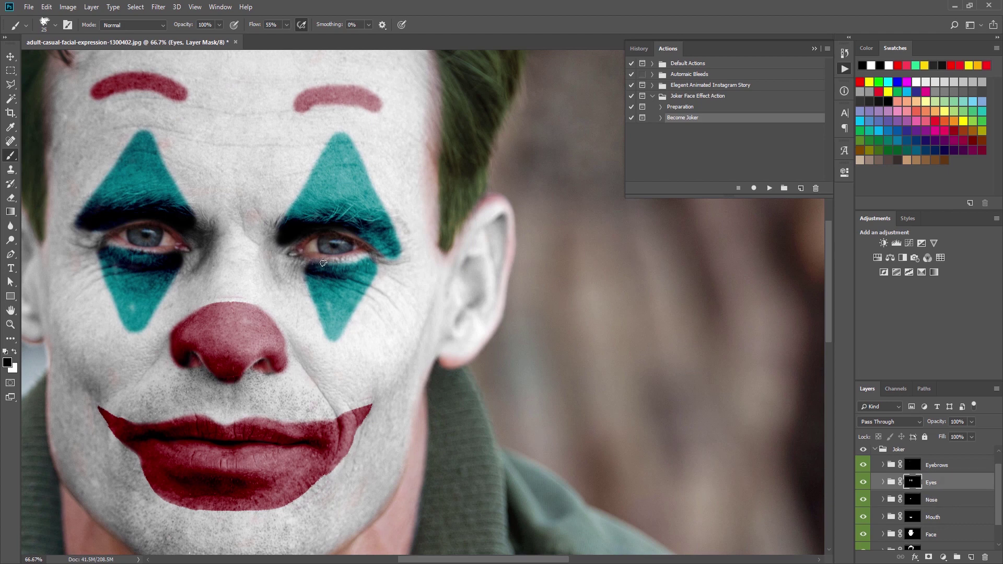
mouse_move(323, 262)
mouse_down()
mouse_move(347, 262)
mouse_move(307, 261)
mouse_up()
drag(150, 252, 109, 243)
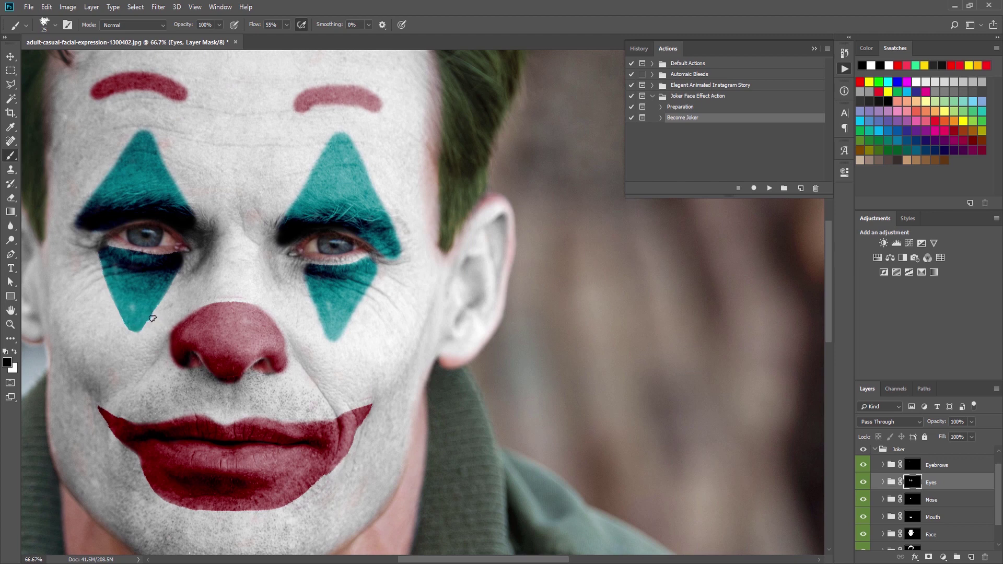
right_click(155, 319)
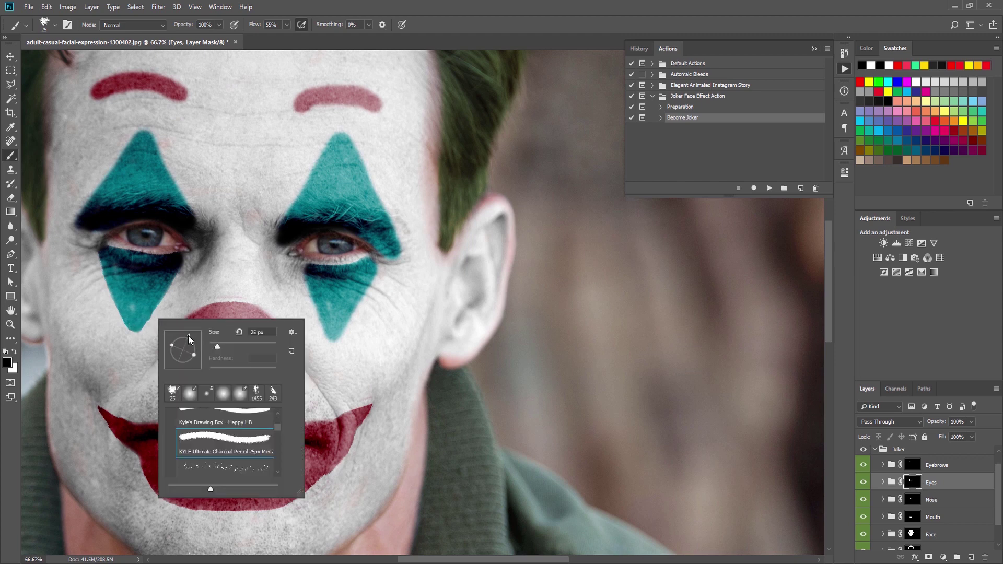
click(152, 313)
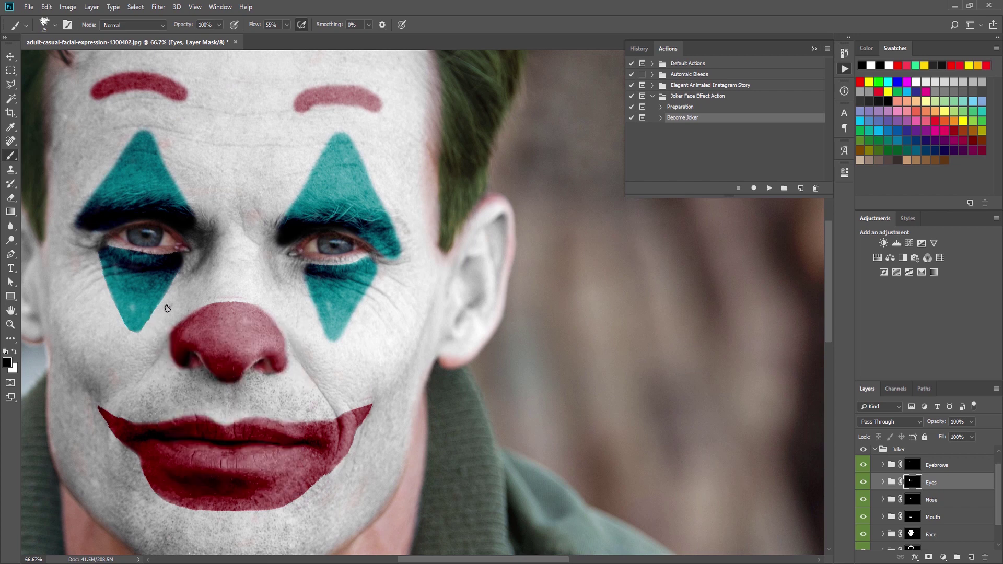
Step: Thin both eyebrows and sharpen their edges by painting black on the Eyebrows group's mask with the charcoal brush
scroll(314, 364, up, 3)
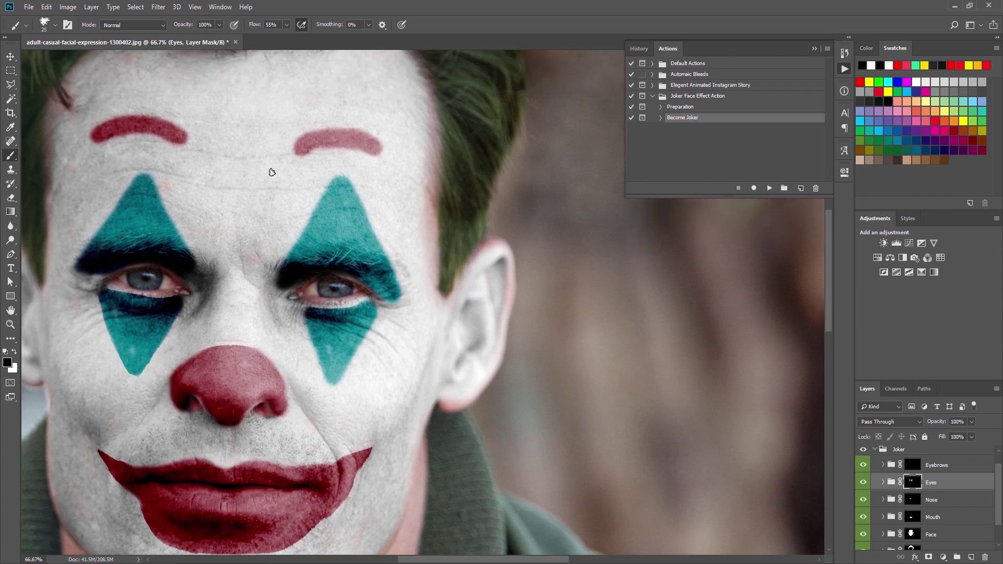
click(912, 464)
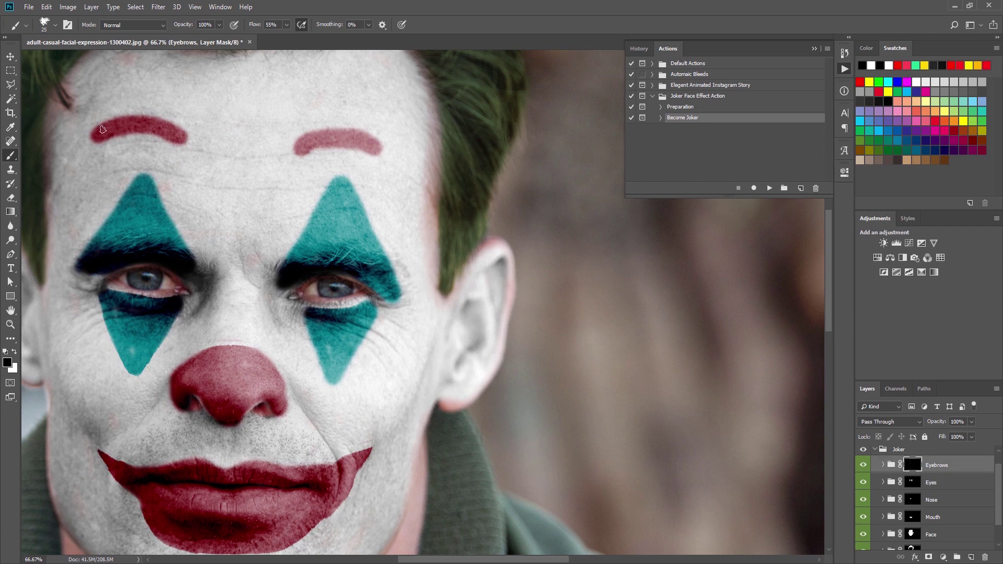
mouse_move(89, 134)
mouse_down()
mouse_move(141, 119)
mouse_move(93, 129)
mouse_move(119, 115)
mouse_move(145, 114)
mouse_move(193, 136)
mouse_move(90, 122)
mouse_move(112, 141)
mouse_move(104, 145)
mouse_move(152, 136)
mouse_move(184, 150)
mouse_move(156, 136)
mouse_move(106, 144)
mouse_up()
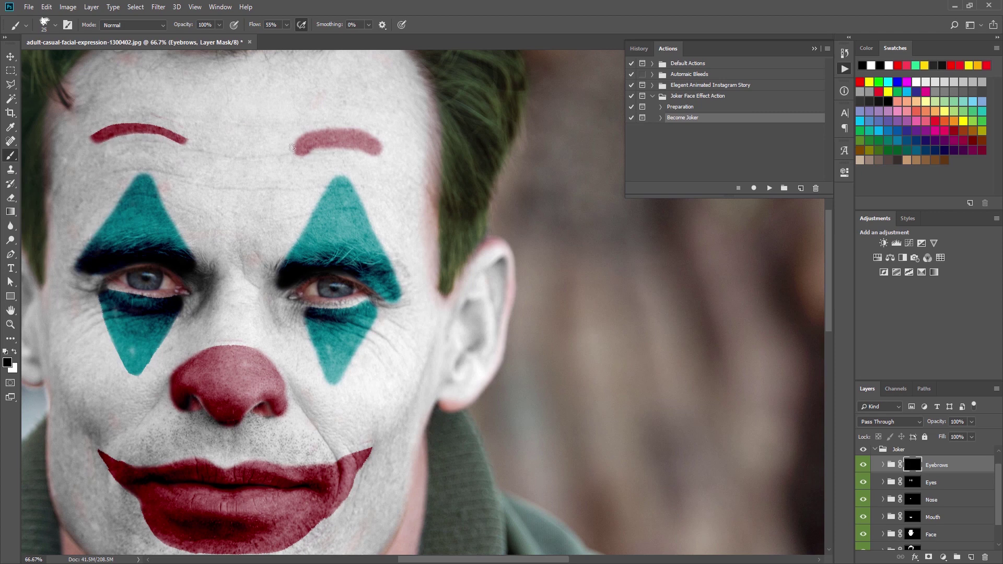
mouse_move(290, 147)
mouse_down()
mouse_move(314, 131)
mouse_move(383, 137)
mouse_move(332, 130)
mouse_move(296, 143)
mouse_up()
mouse_move(380, 156)
mouse_down()
mouse_move(360, 146)
mouse_move(309, 157)
mouse_move(375, 155)
mouse_move(344, 151)
mouse_move(380, 146)
mouse_move(377, 138)
mouse_move(380, 152)
mouse_up()
mouse_move(300, 145)
mouse_down()
mouse_move(291, 152)
mouse_move(313, 160)
mouse_up()
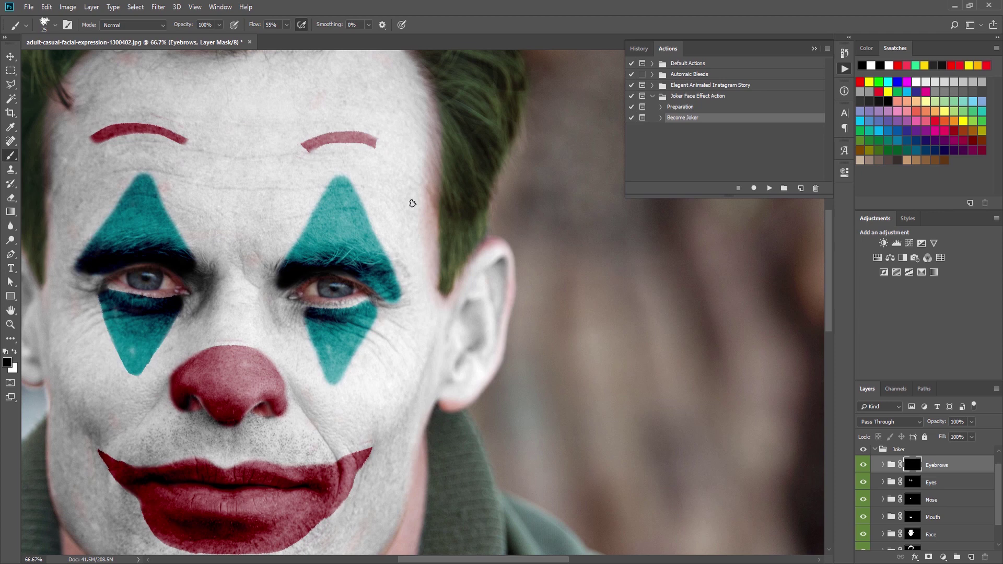
Step: Expand the Hair group and set the hue of its Hair Color Adjust layer to +180
key(ctrl+minus)
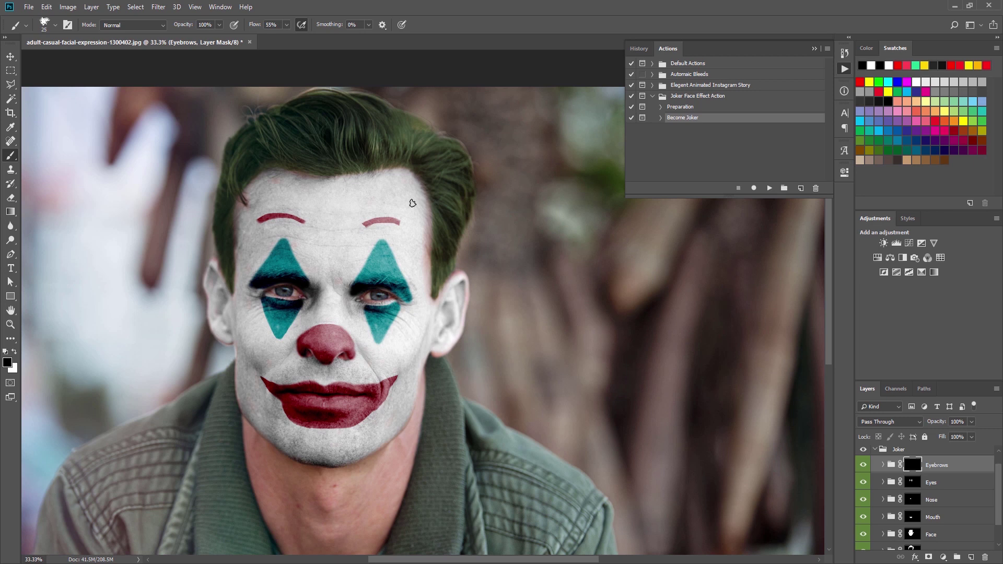
key(ctrl+minus)
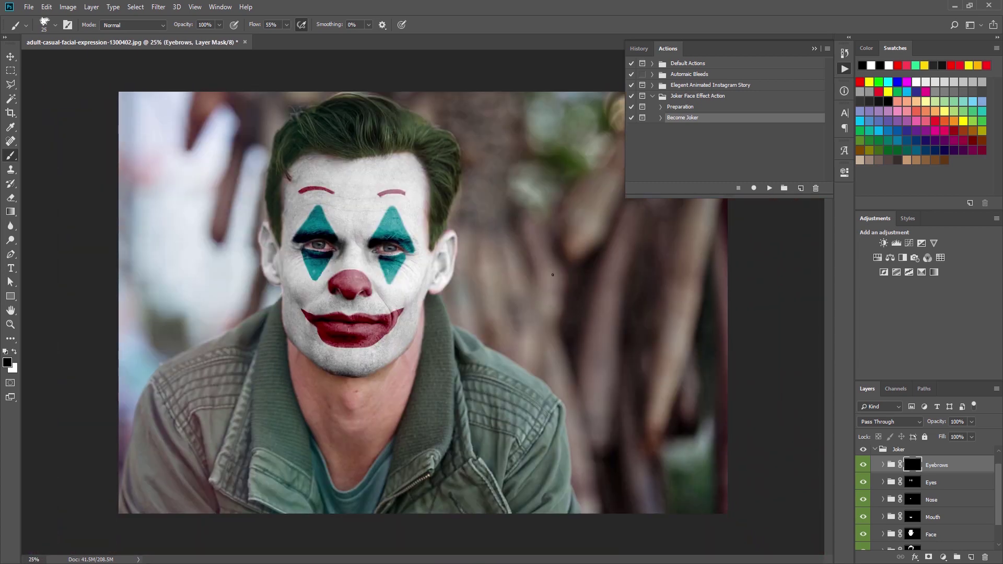
scroll(940, 501, up, 1)
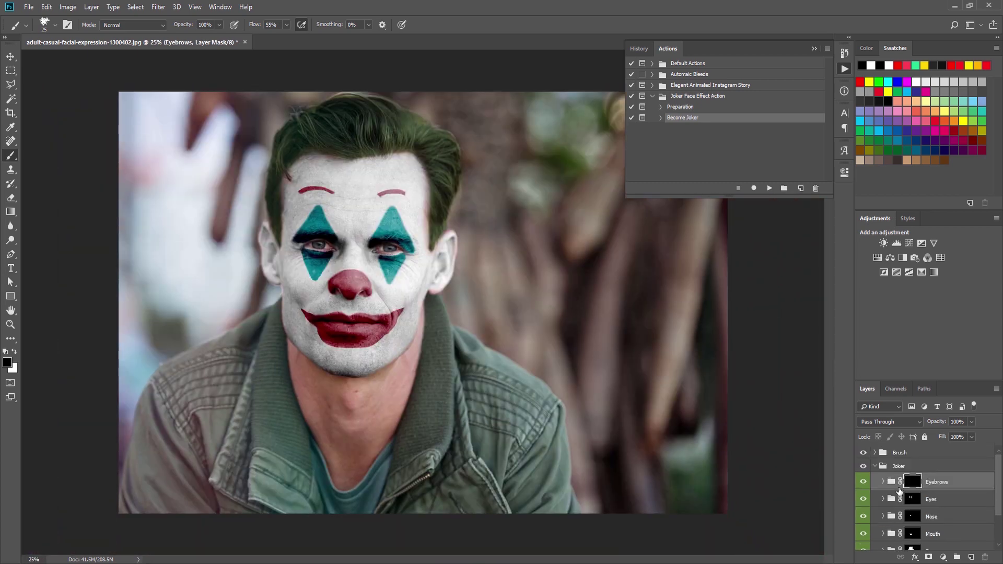
scroll(900, 492, down, 3)
click(884, 524)
scroll(911, 529, down, 2)
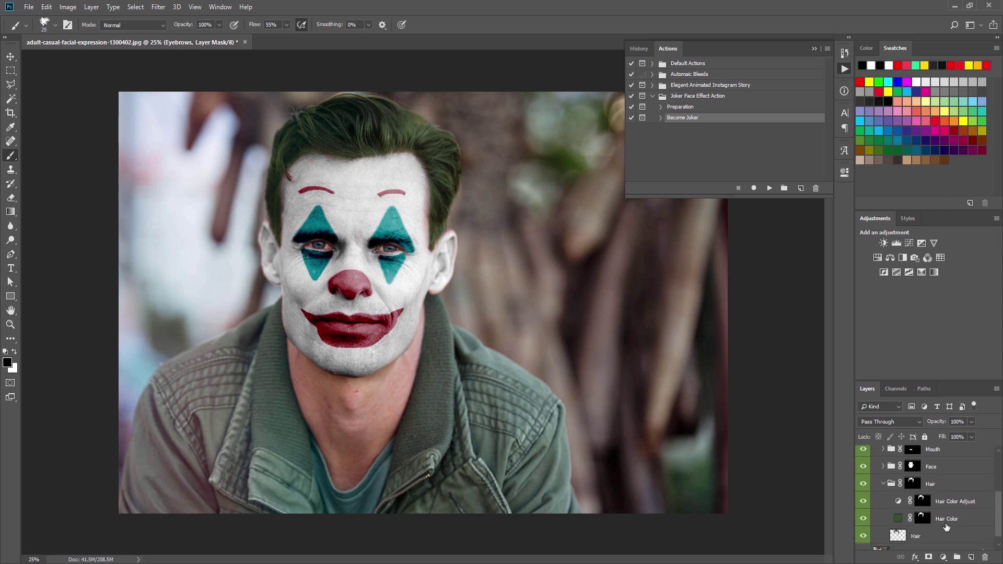
click(898, 503)
double_click(898, 502)
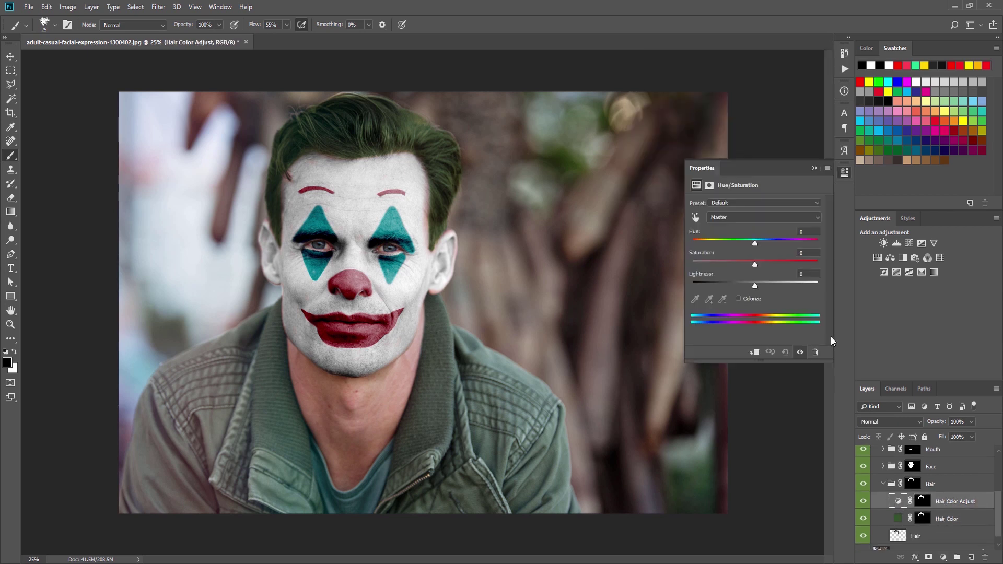
drag(754, 243, 825, 249)
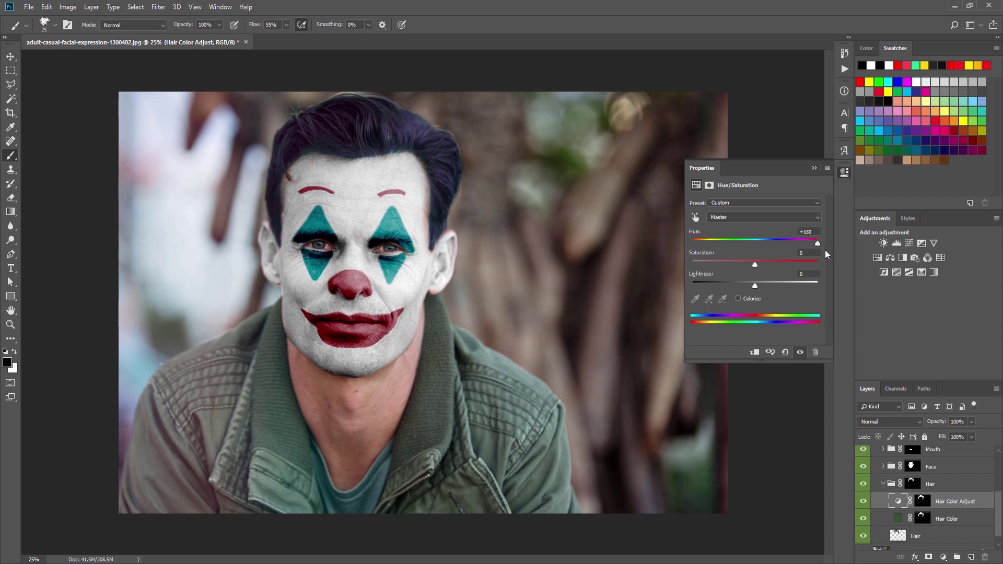
click(844, 172)
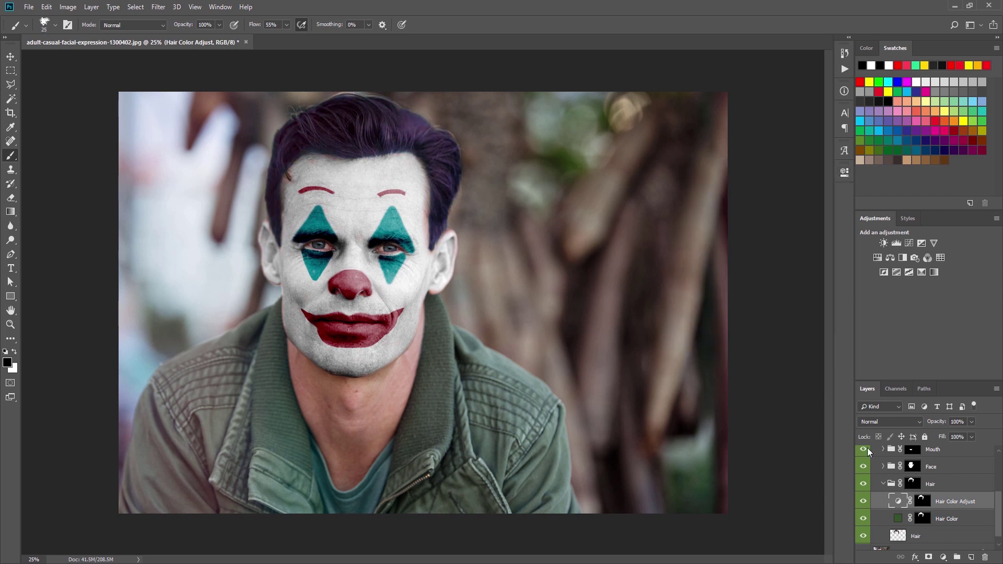
Step: Change the Hair Color fill layer to the dark red 6d2d2d
double_click(898, 518)
drag(845, 167, 853, 179)
click(869, 226)
drag(869, 226, 870, 241)
drag(852, 200, 801, 241)
mouse_move(867, 243)
mouse_down()
mouse_move(871, 194)
mouse_move(875, 308)
mouse_up()
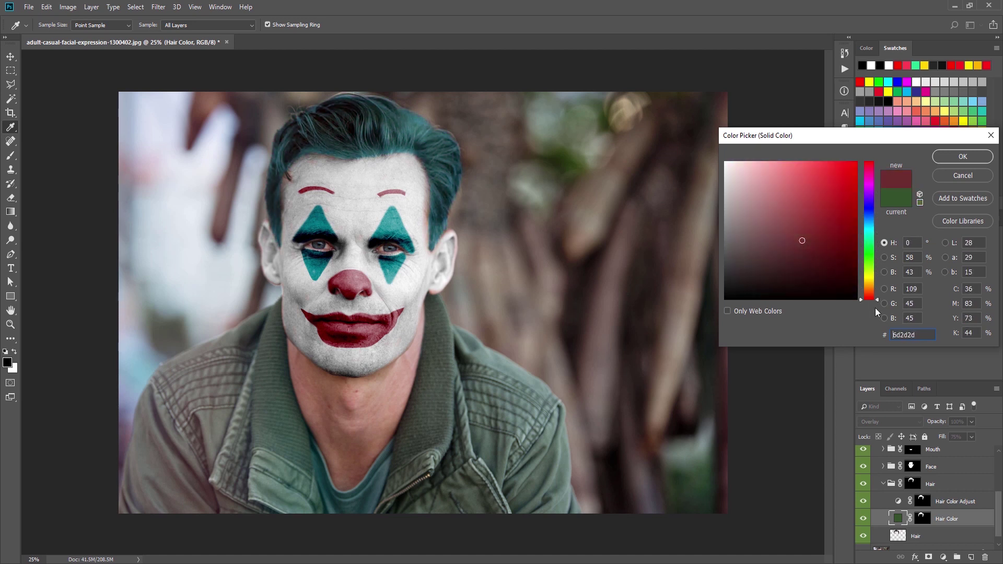
click(962, 158)
Step: Export the finished image for web as a JPEG at quality 80, saved to the Desktop as Jokerx
click(11, 56)
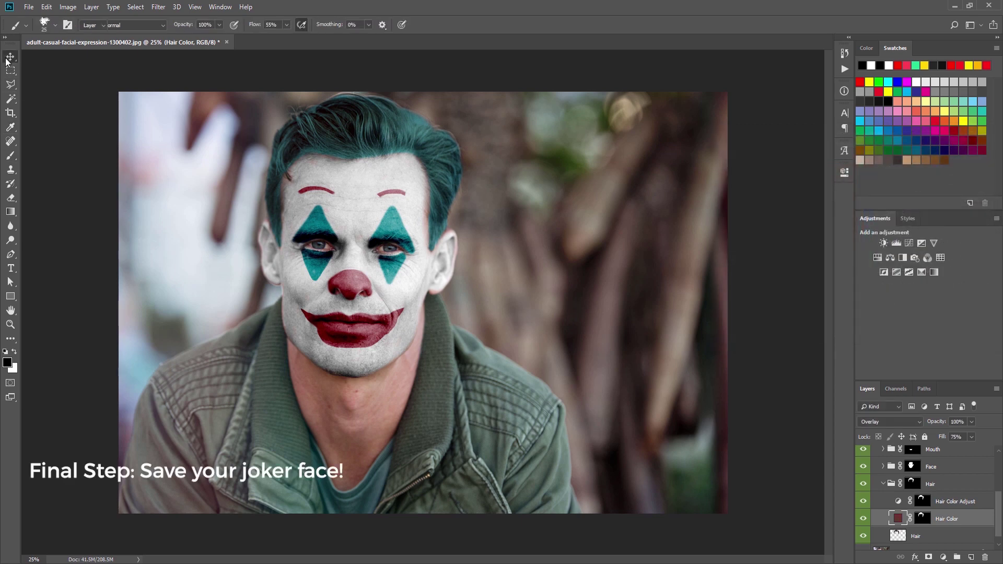
key(ctrl)
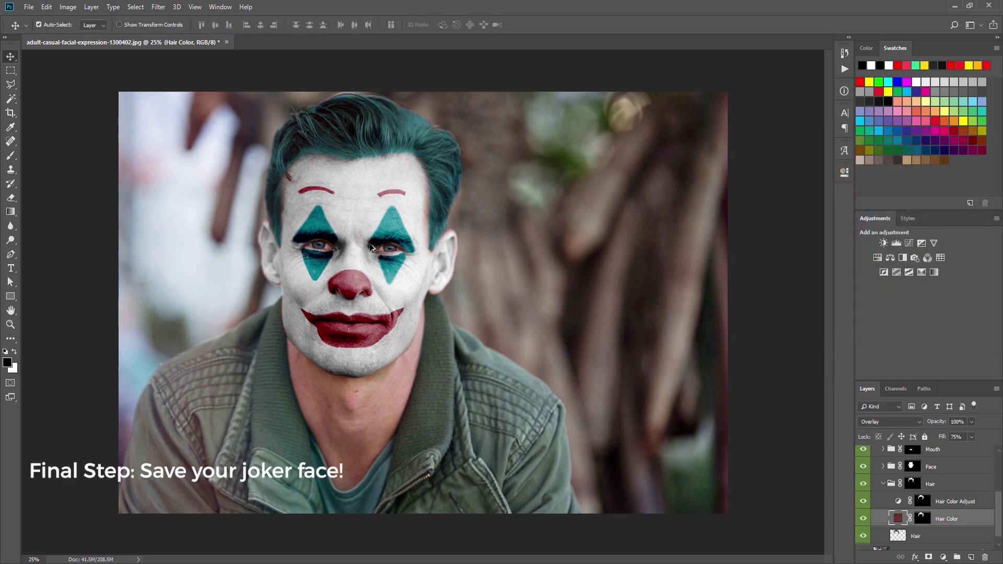
key(ctrl+alt+shift+s)
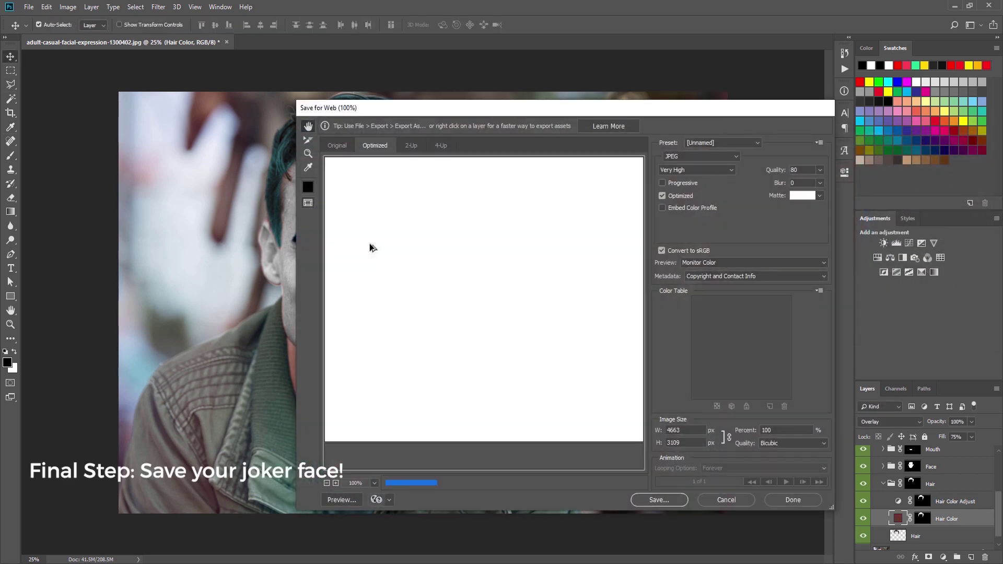
click(663, 503)
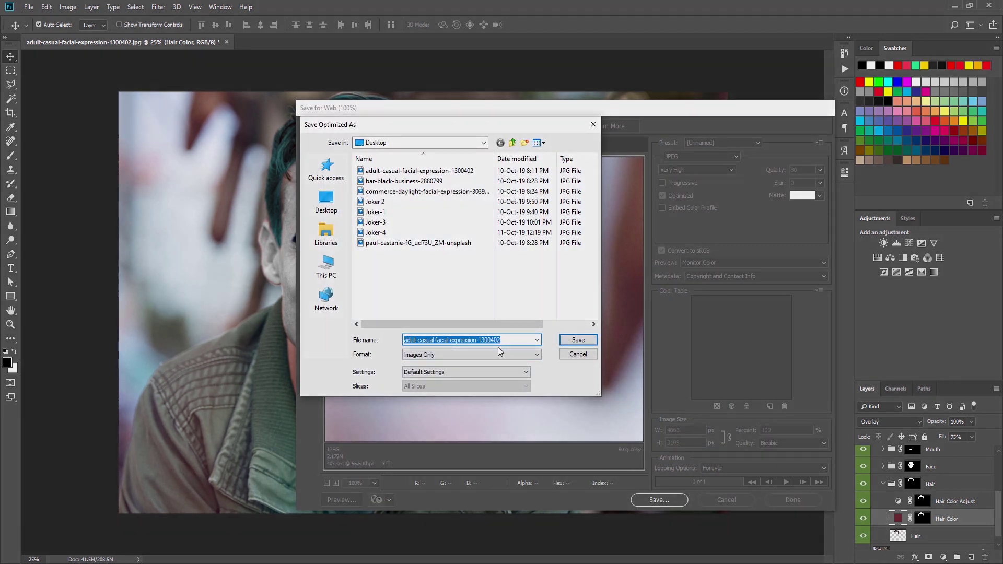
text(Jokerx)
key(Return)
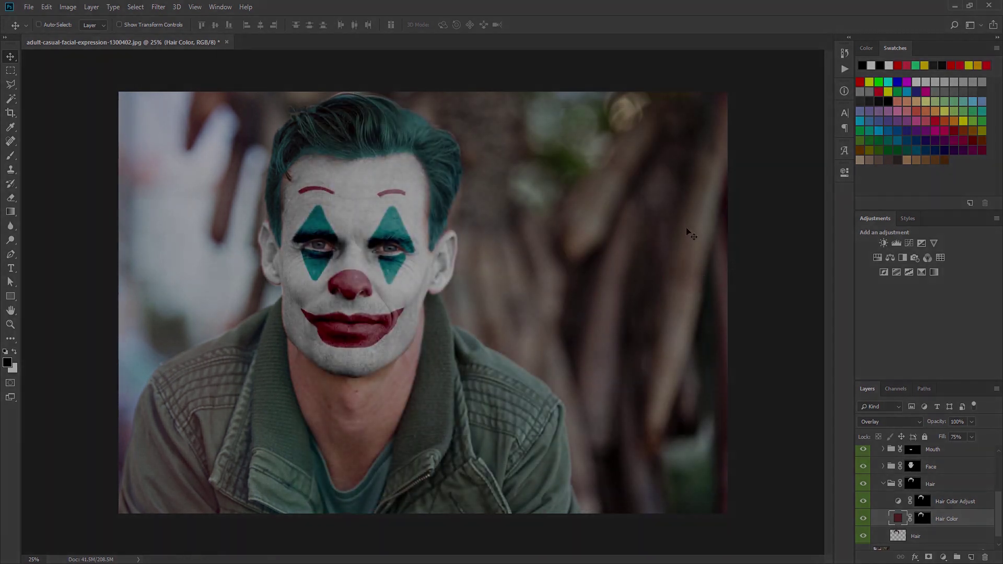
Step: Open the exported Jokerx image from the Desktop and compare it with the layered original document
click(27, 8)
click(79, 29)
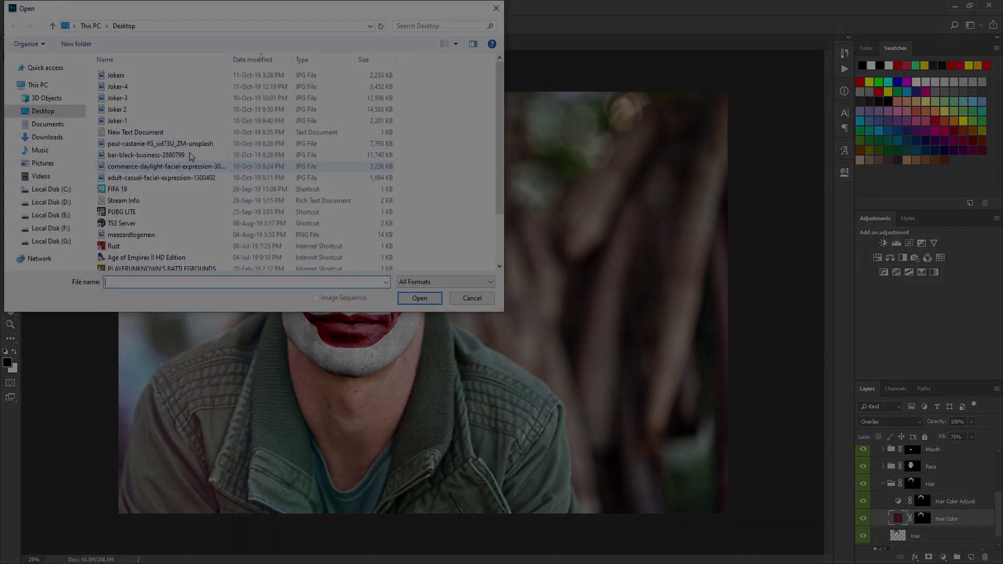
double_click(146, 80)
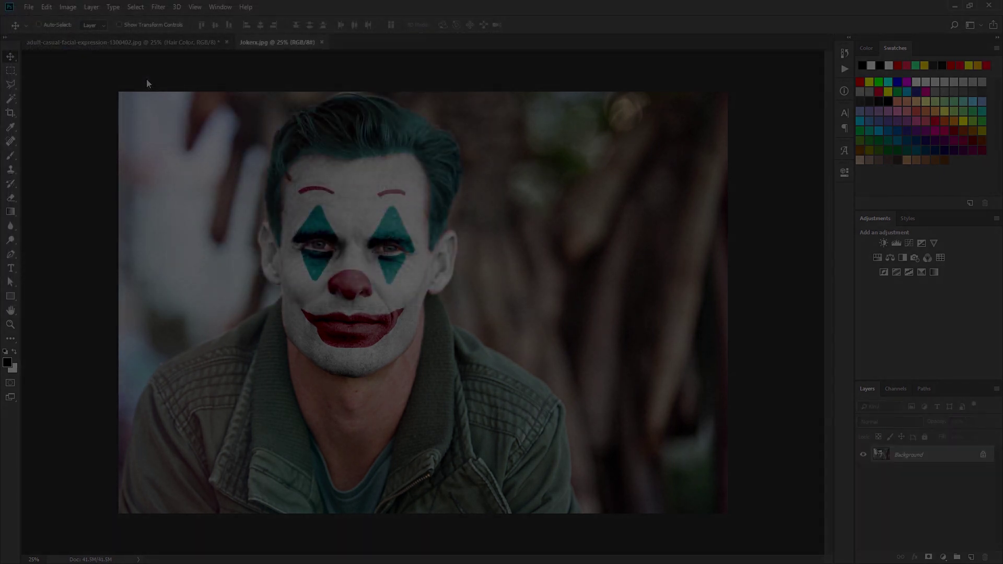
click(183, 47)
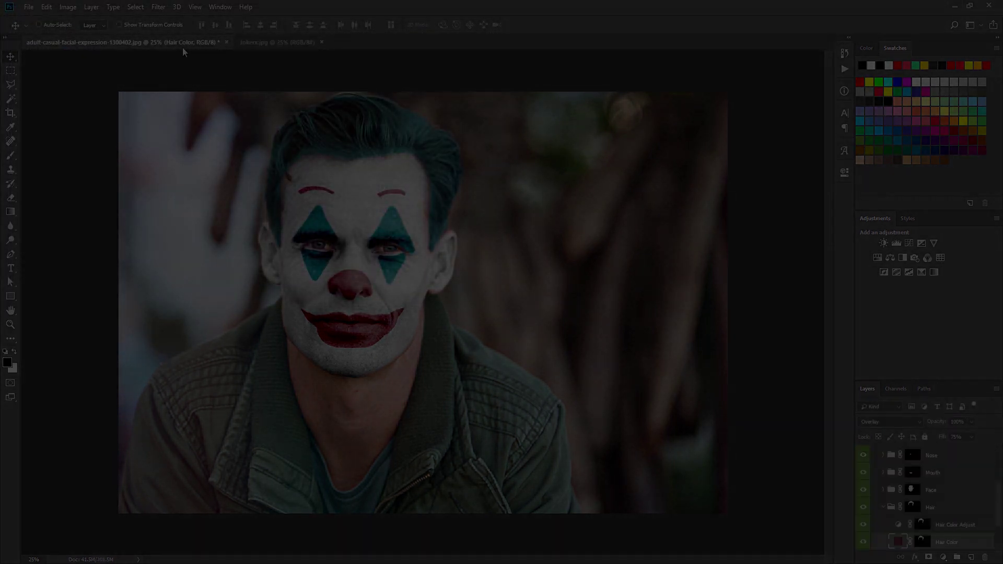
click(266, 48)
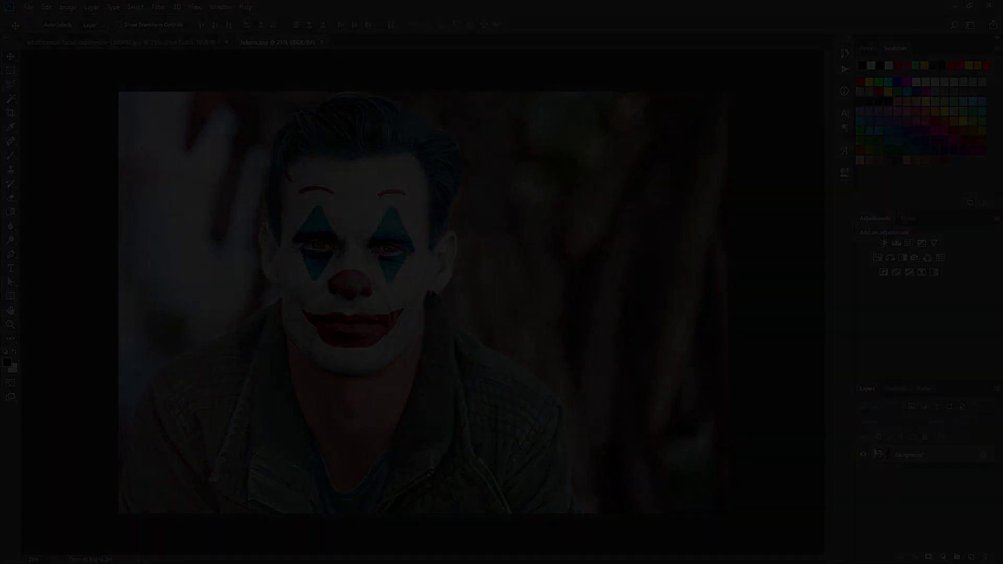